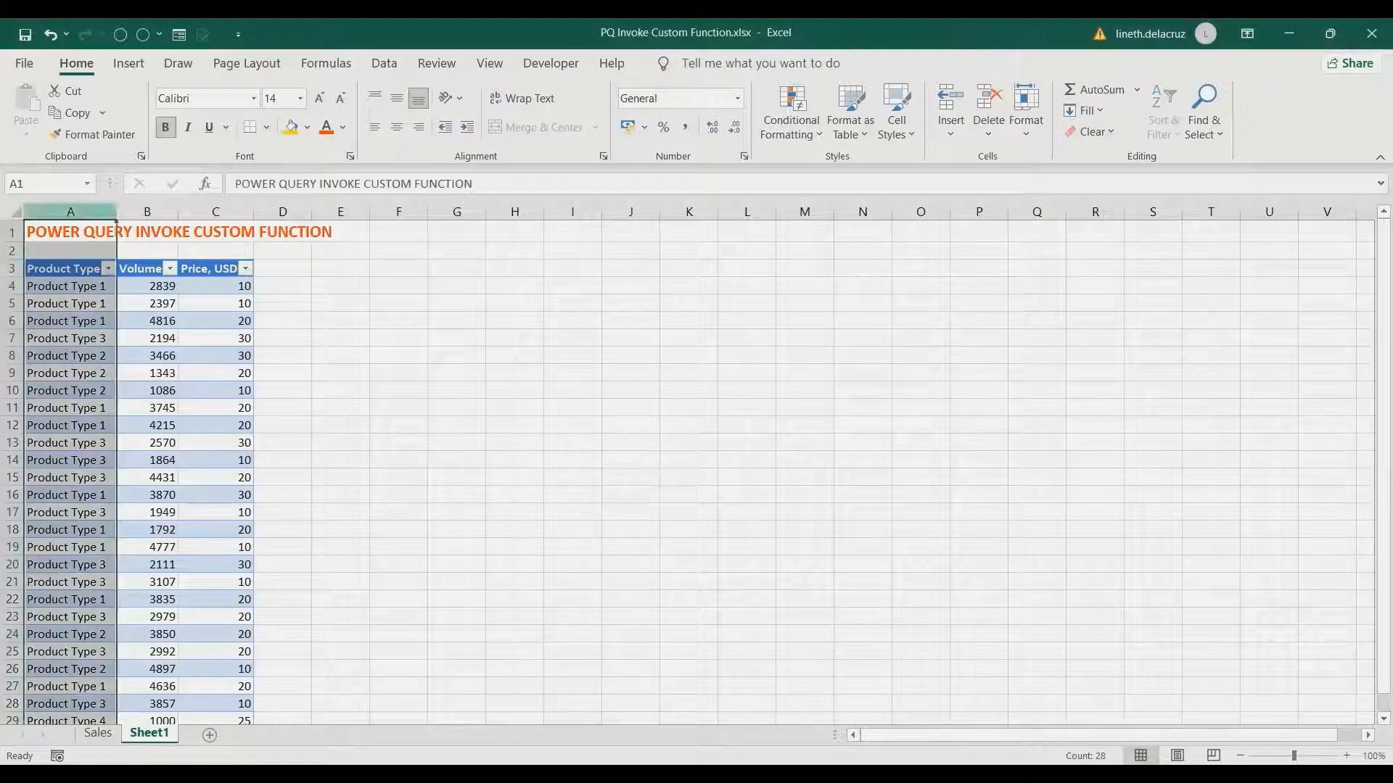
- Review the Volume and Price, USD columns on Sheet1 and the Total Revenue column on the Sales sheet
left_click(147, 211)
left_click(216, 212)
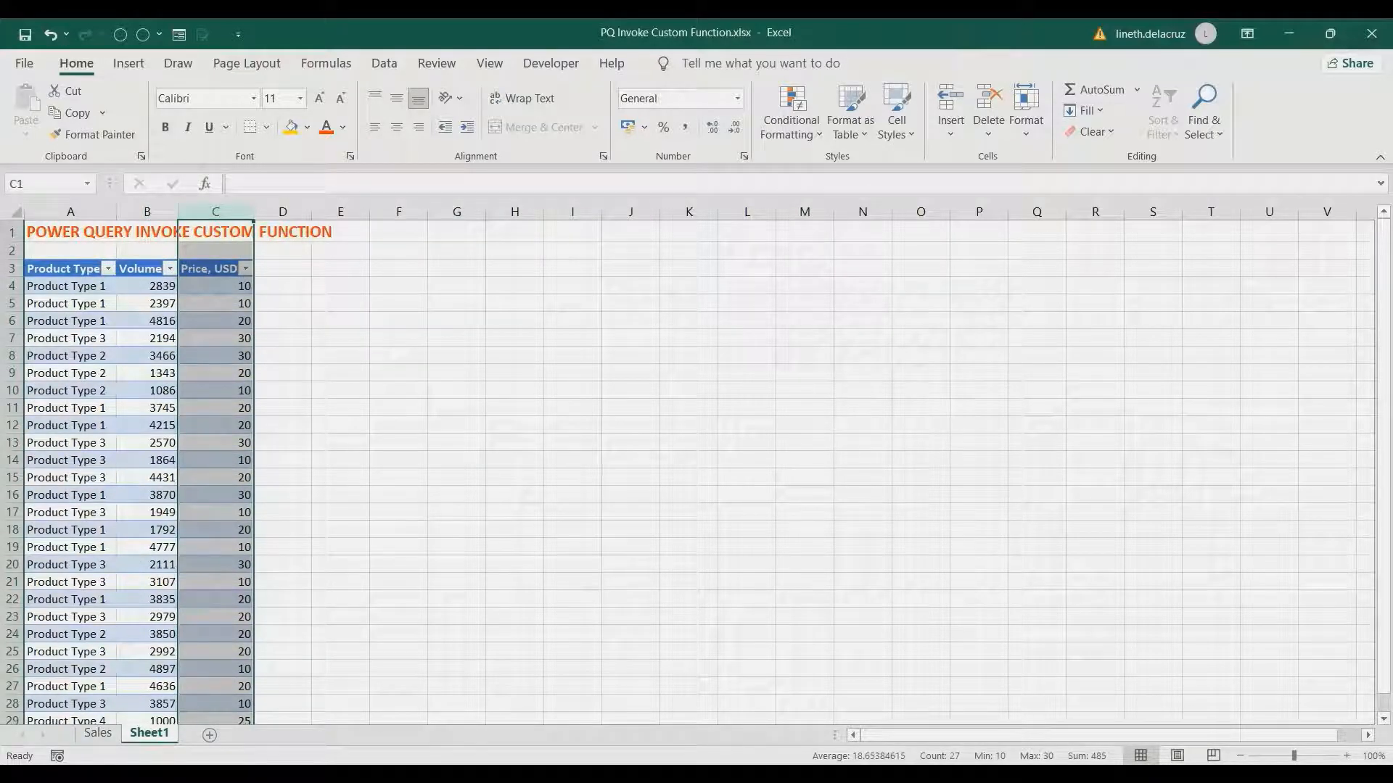
left_click(98, 734)
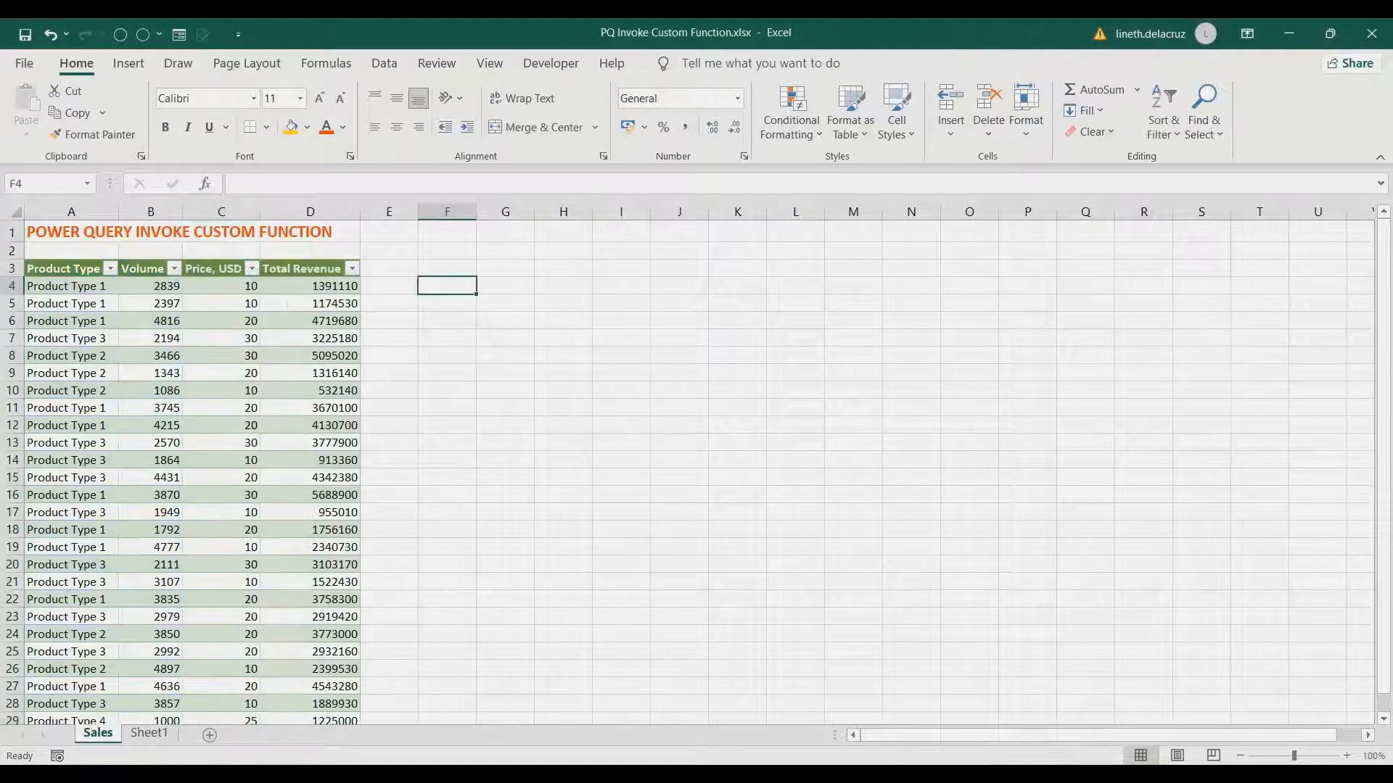
left_click(310, 212)
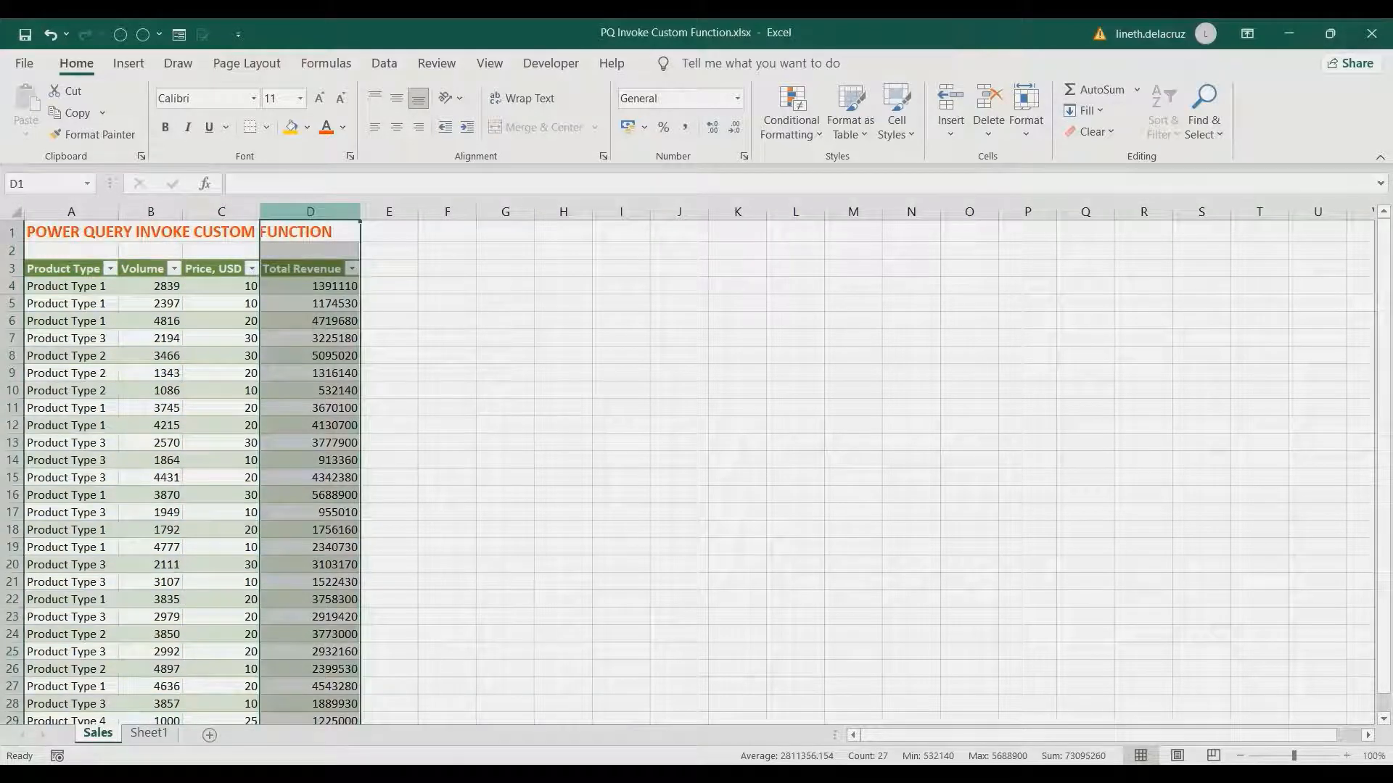
- Enter a formula in F4 of the Sales sheet multiplying the row's Volume by its Price, USD and by 49
left_click(447, 286)
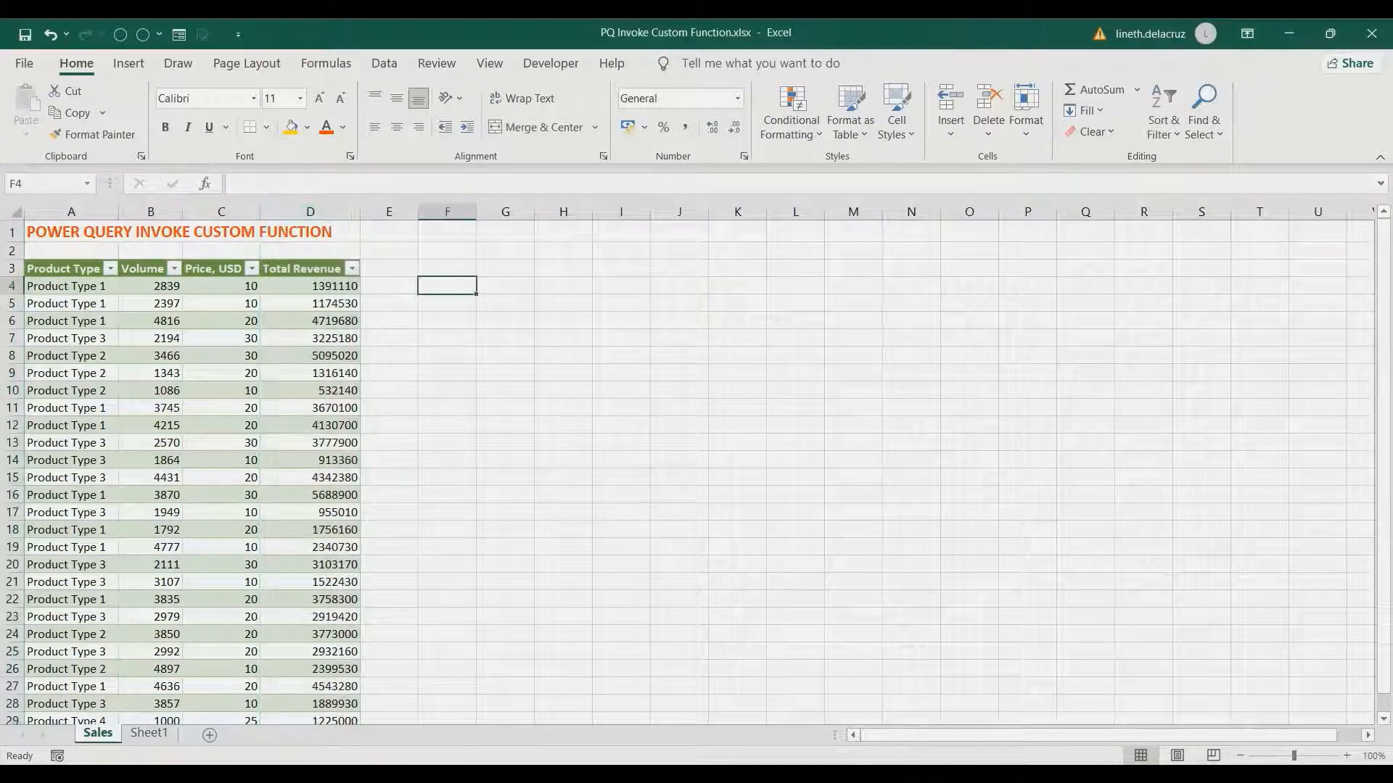
type("=")
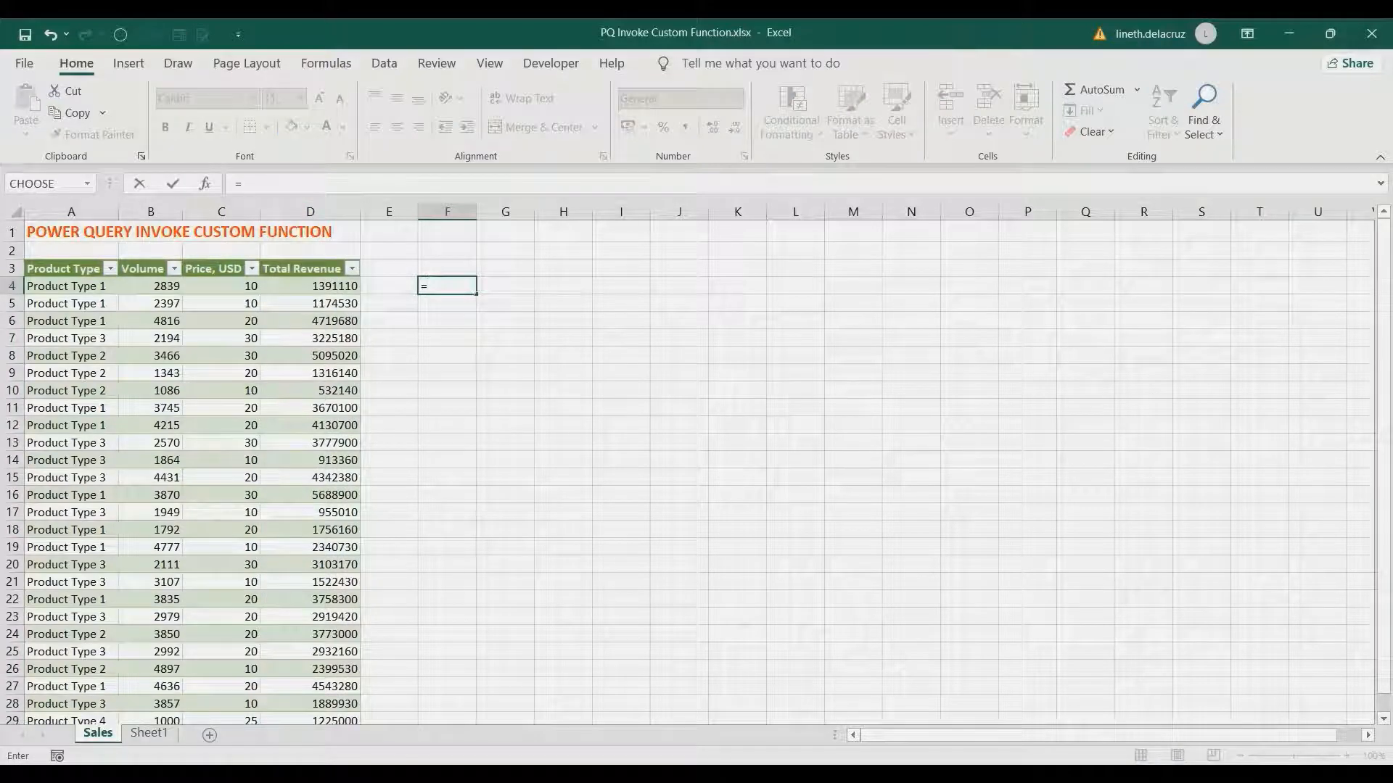
key("Left")
key("Left")
key("Left")
key("Left")
type("*")
key("Left")
key("Left")
key("Left")
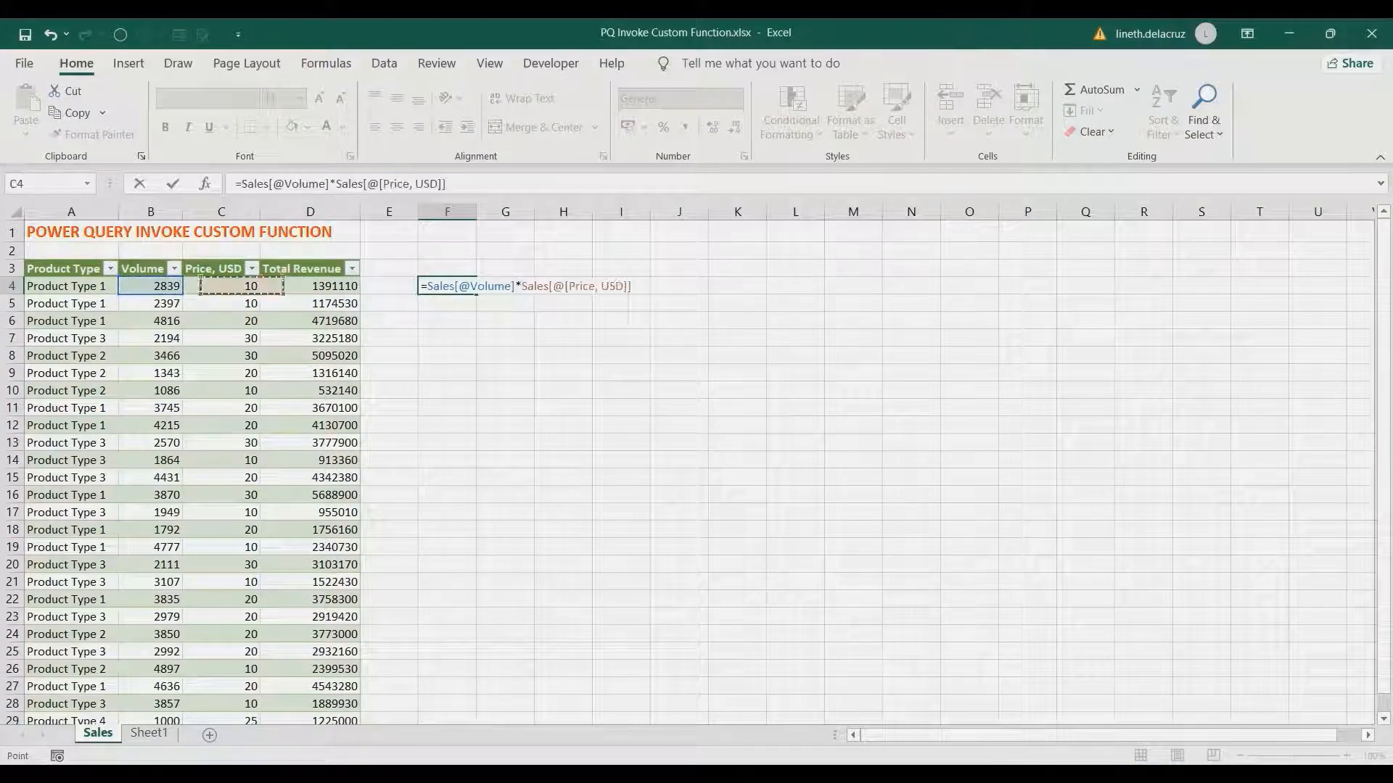
type("*")
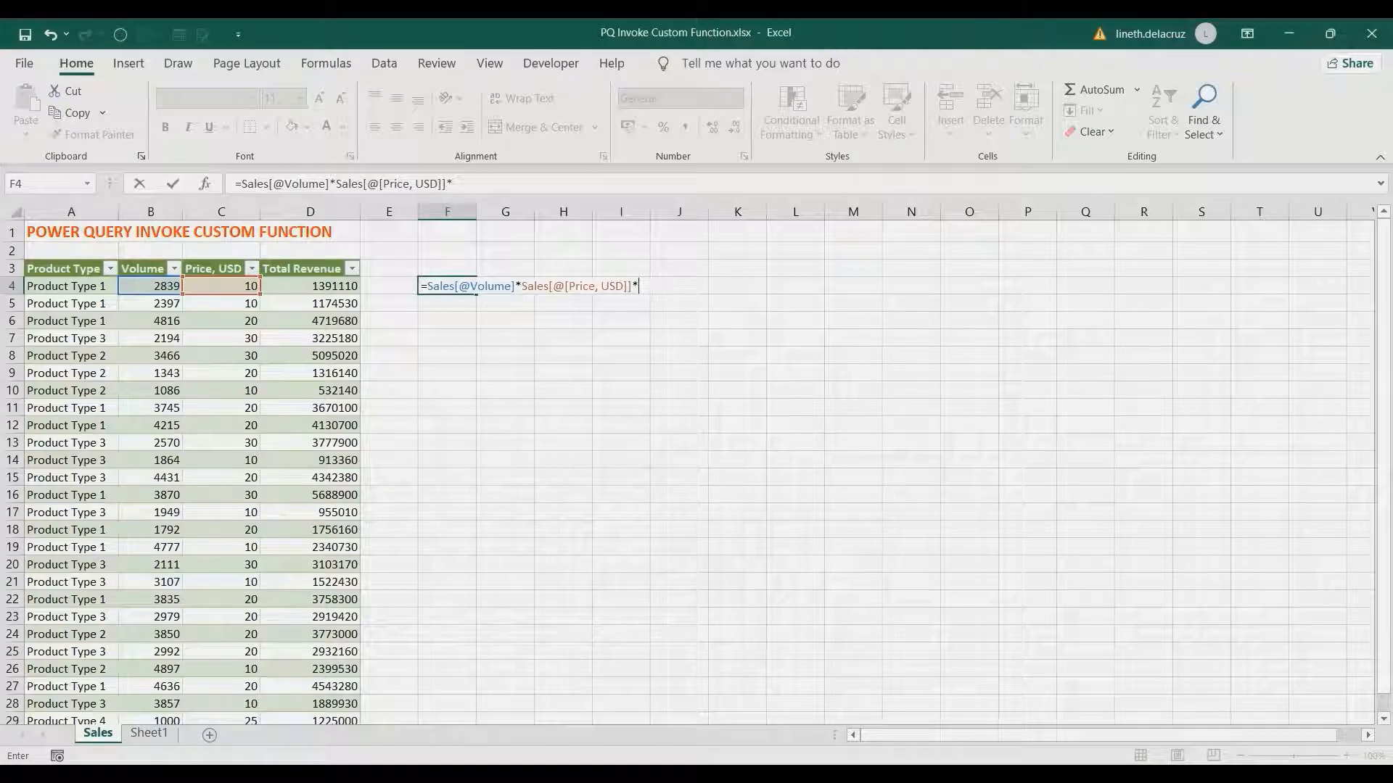
type("49")
key("Return")
key("Up")
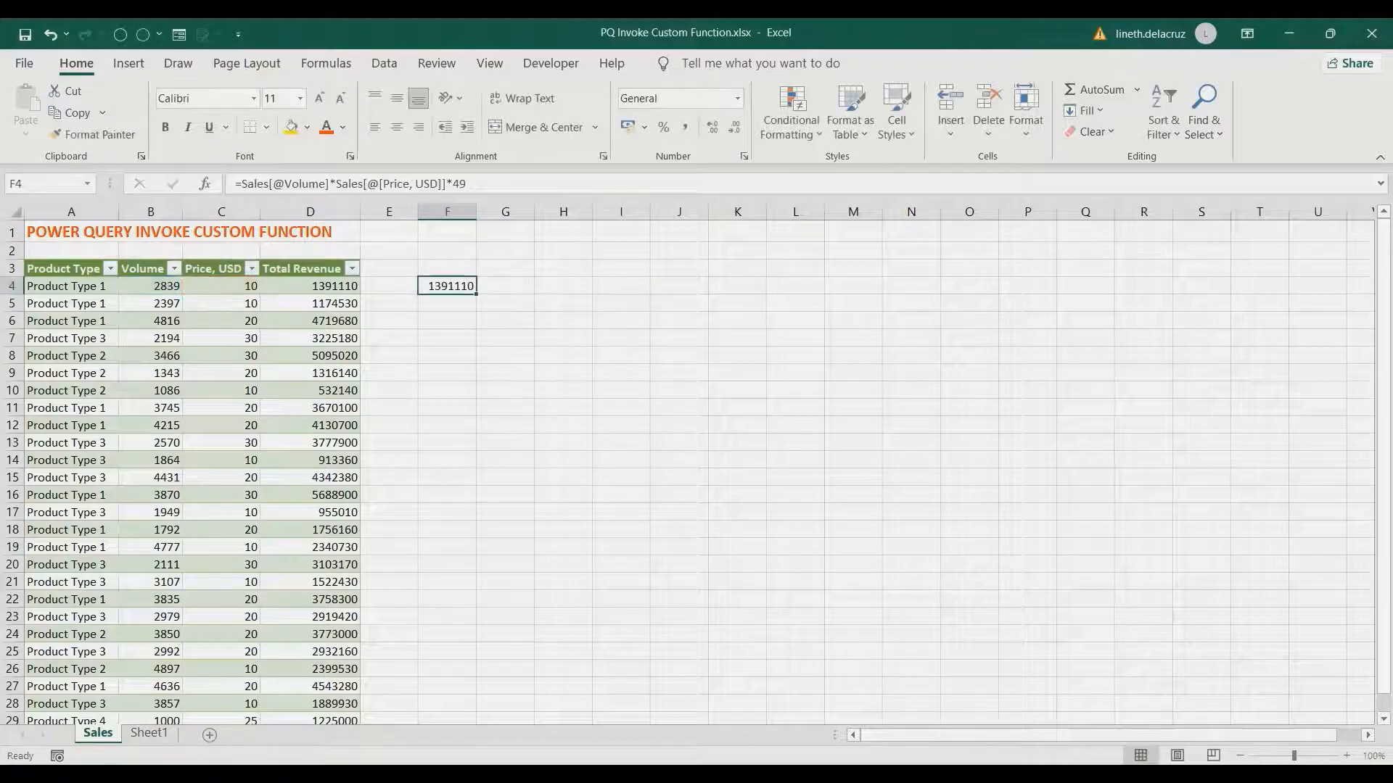
- Compare the Total Revenue value in D4 with the formula result in F4
key("Left")
key("Left")
key("shift+Right")
left_click_drag(392, 286, 448, 286)
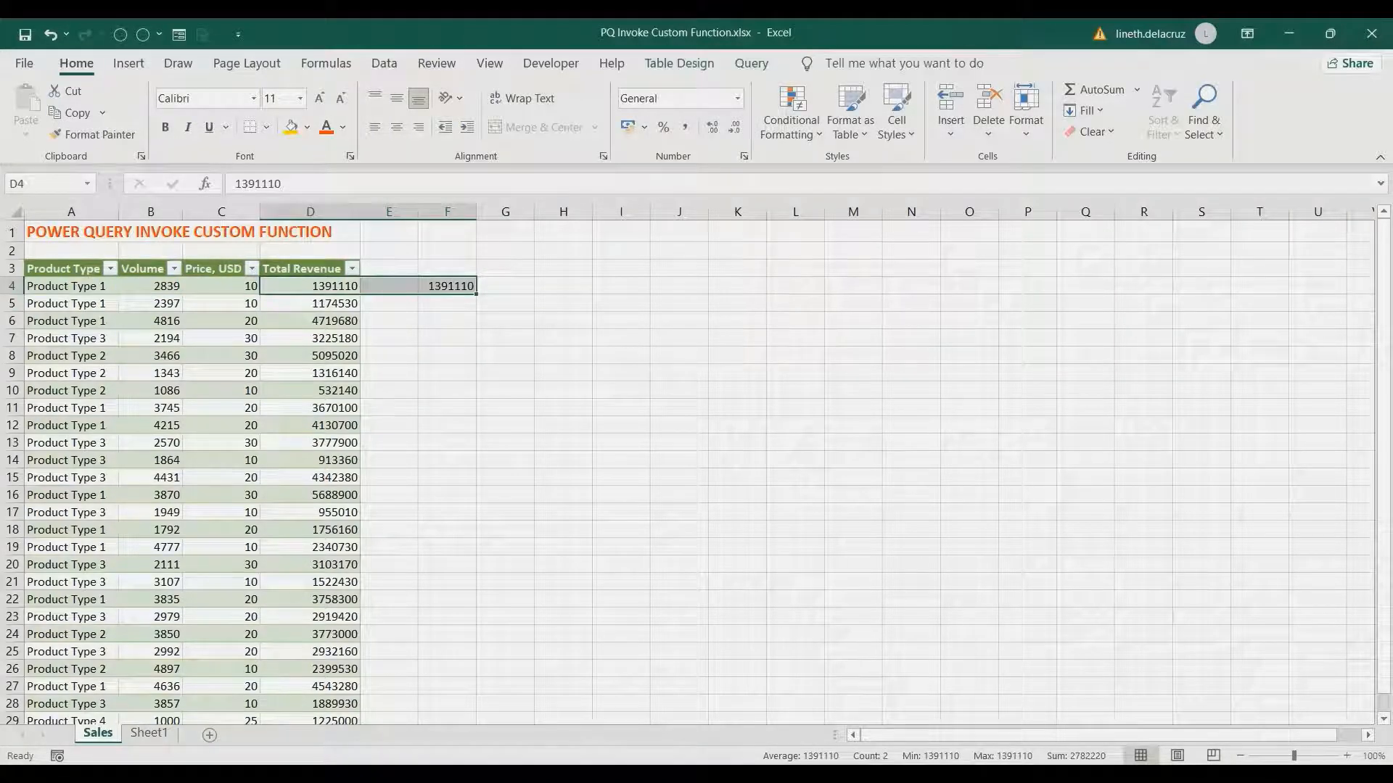
left_click(447, 286)
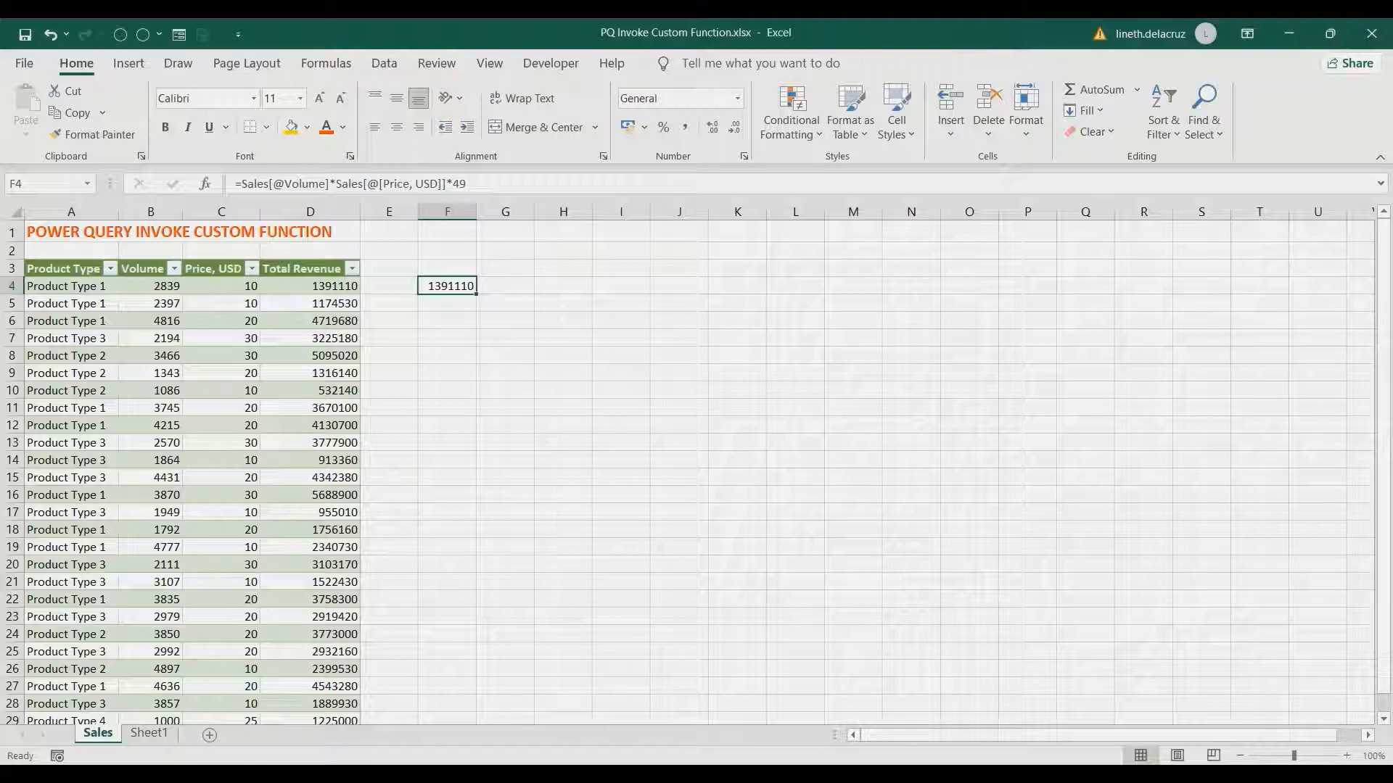
- Switch to the Book5 workbook and show the product data on its Sheet1
left_click(742, 776)
left_click(842, 703)
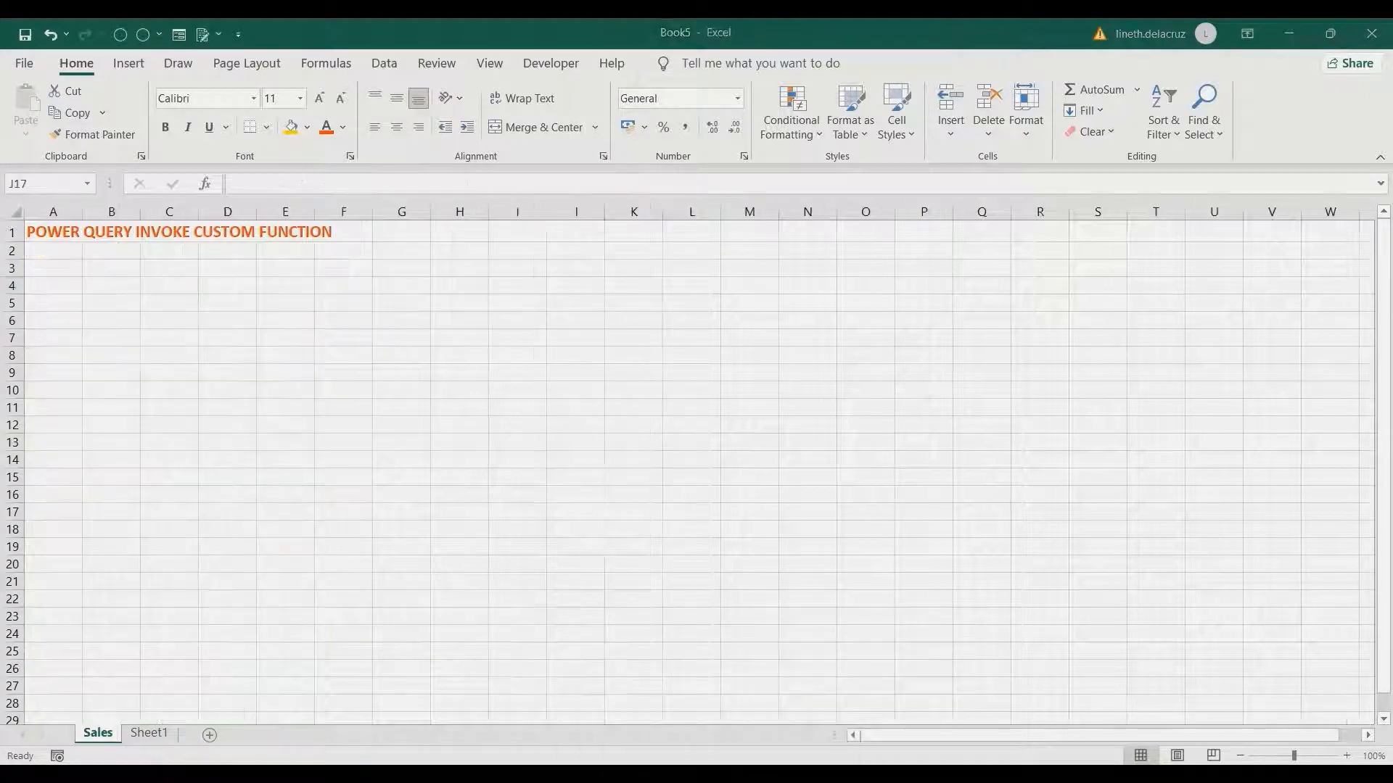
left_click(148, 734)
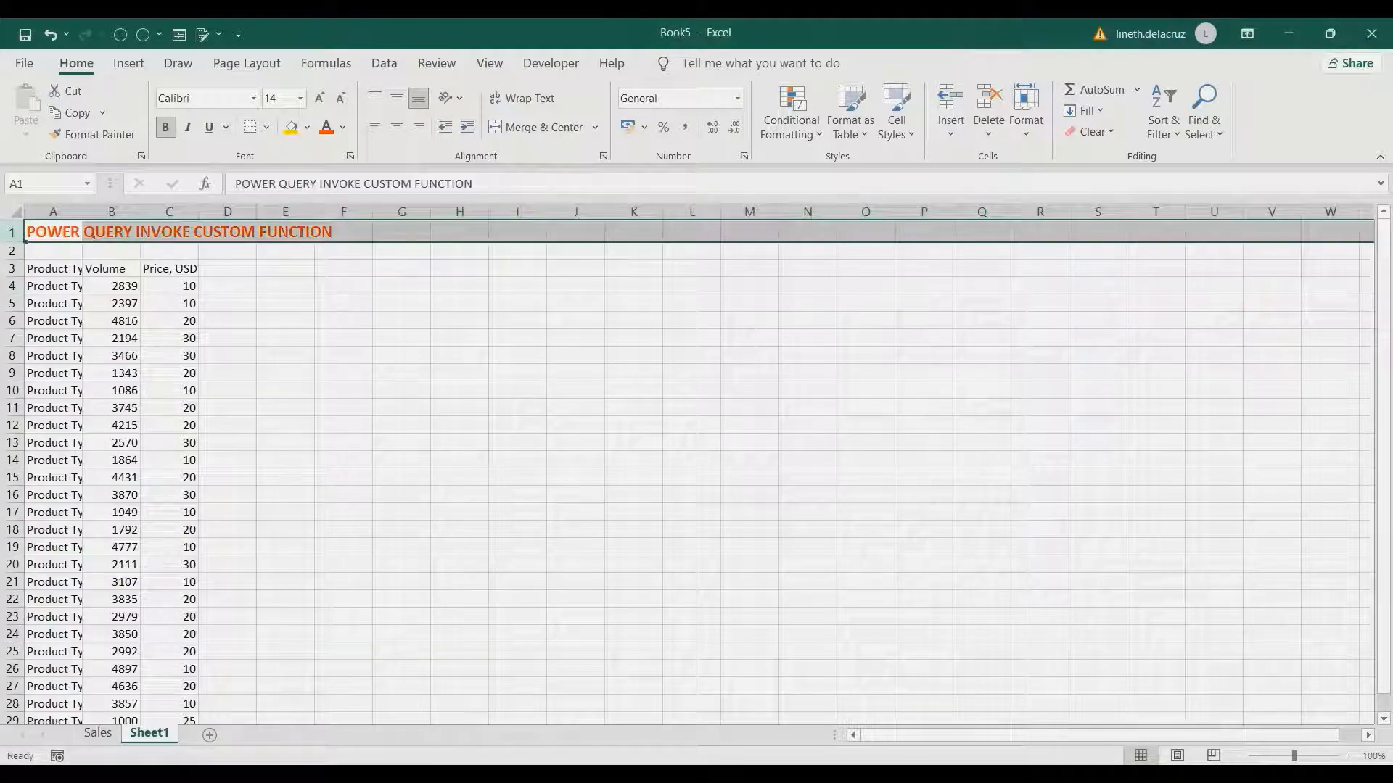
left_click(286, 320)
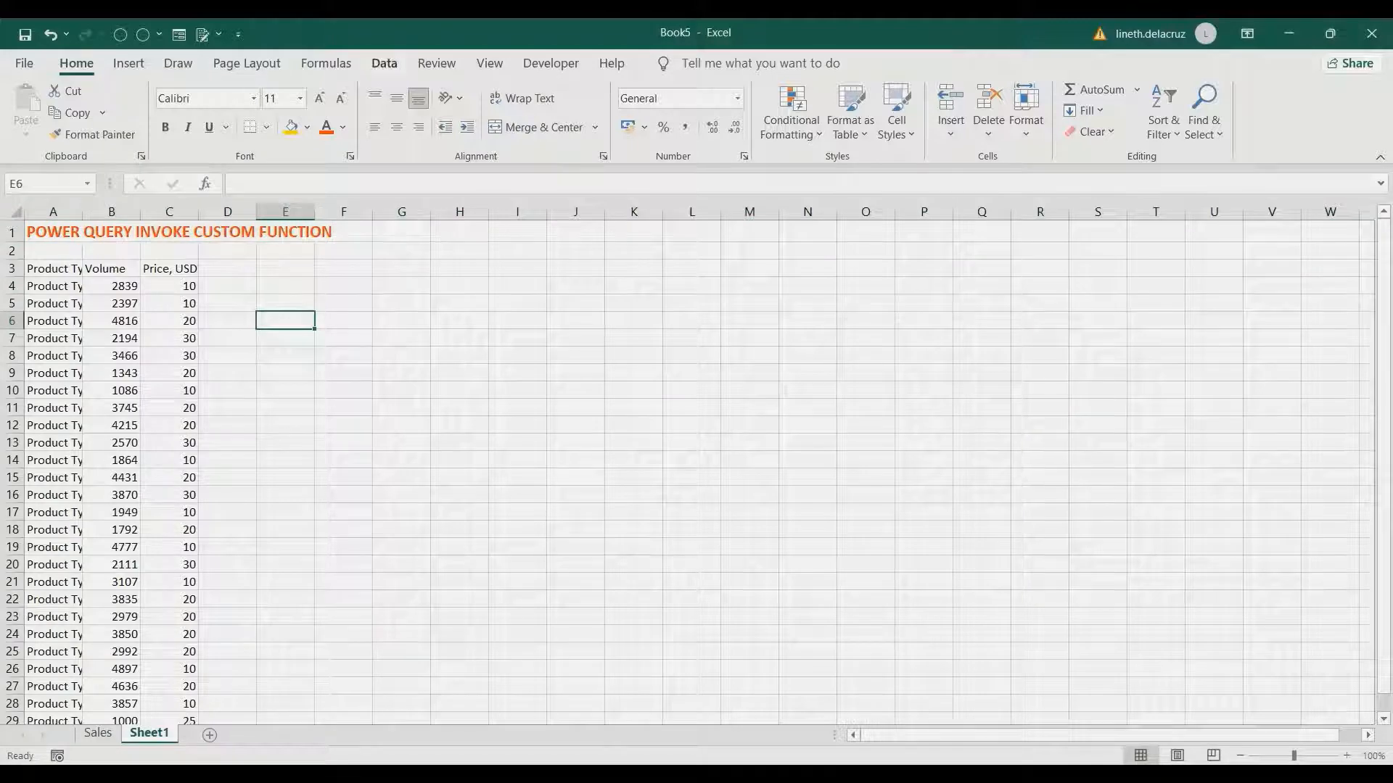
- Create a blank query in the Power Query Editor
left_click(384, 63)
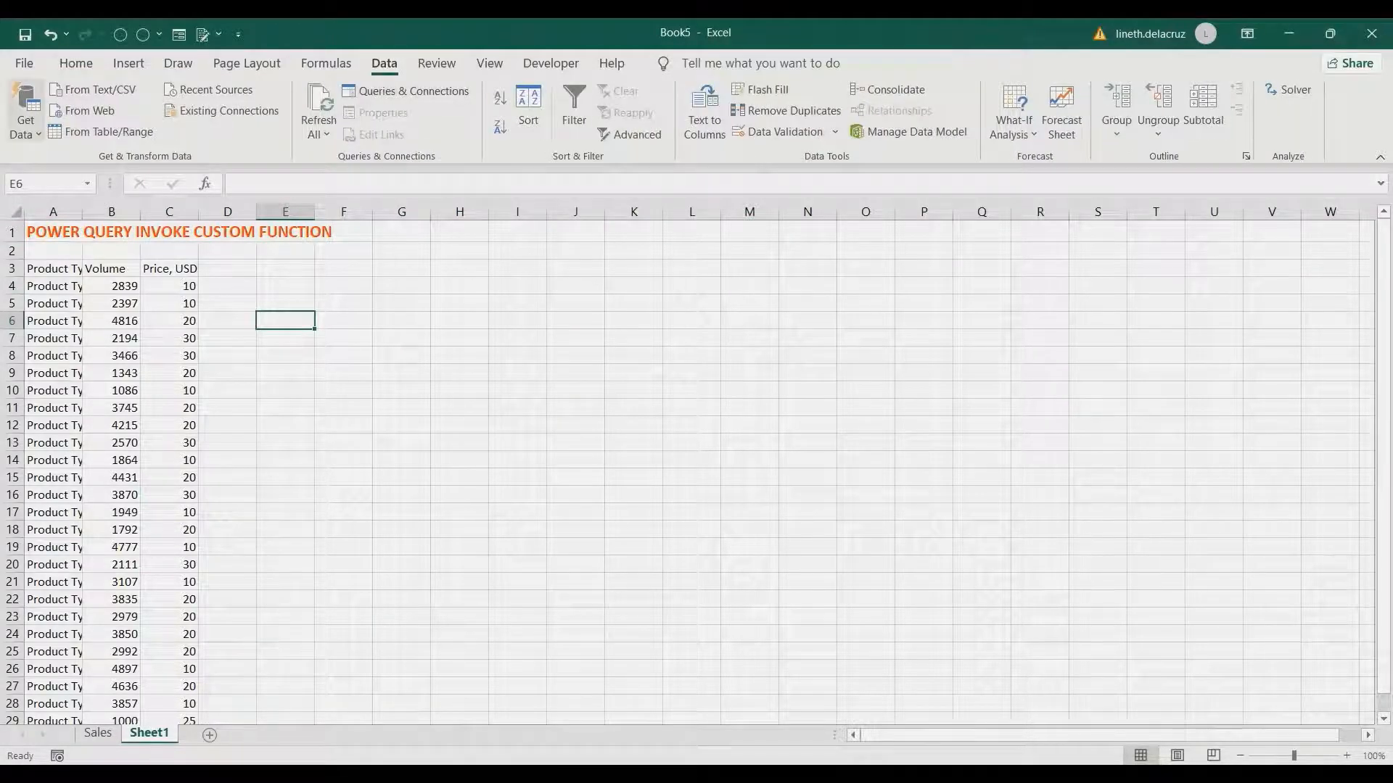
left_click(25, 116)
mouse_move(109, 338)
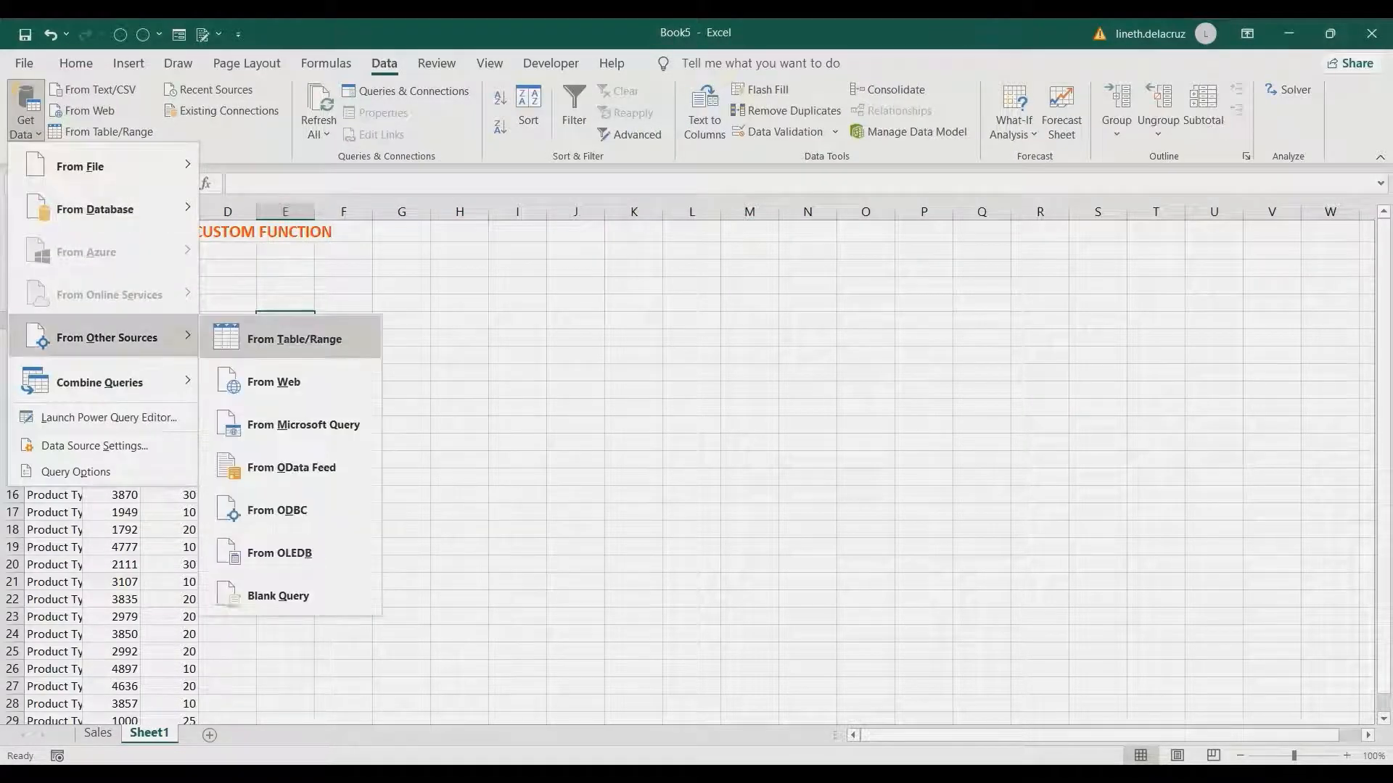
left_click(279, 595)
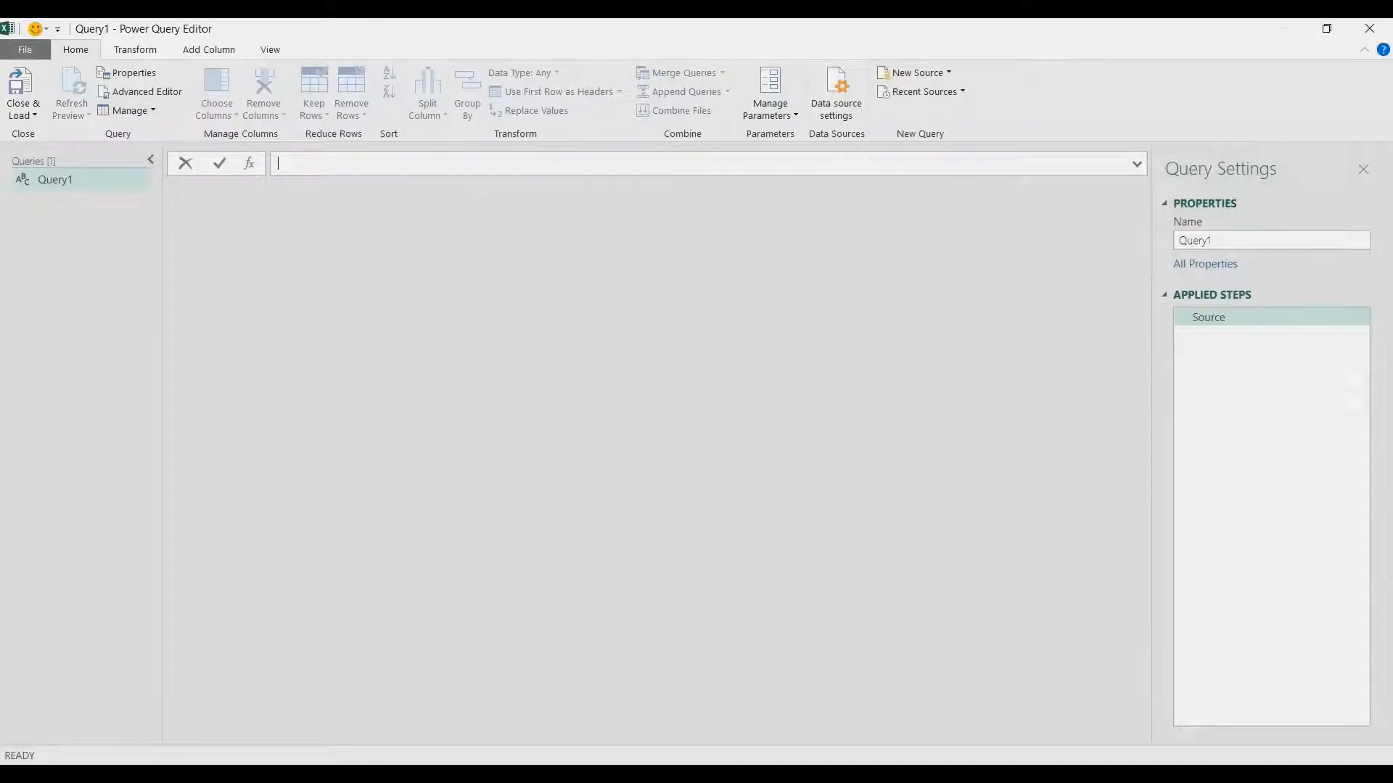
- Rename the blank query as FunctionRev
double_click(1194, 241)
type("Functo")
key("BackSpace")
key("BackSpace")
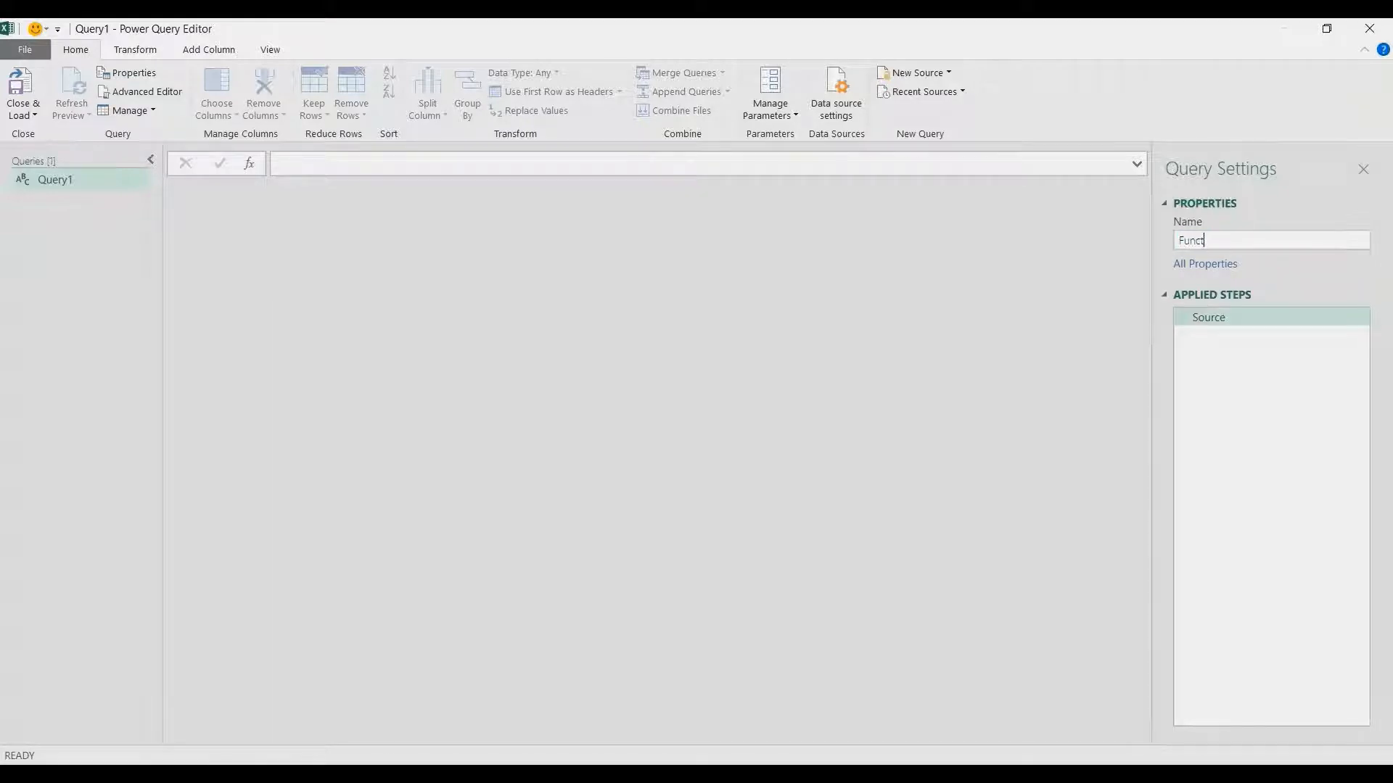
type("tionRr")
key("BackSpace")
type("ev")
key("Return")
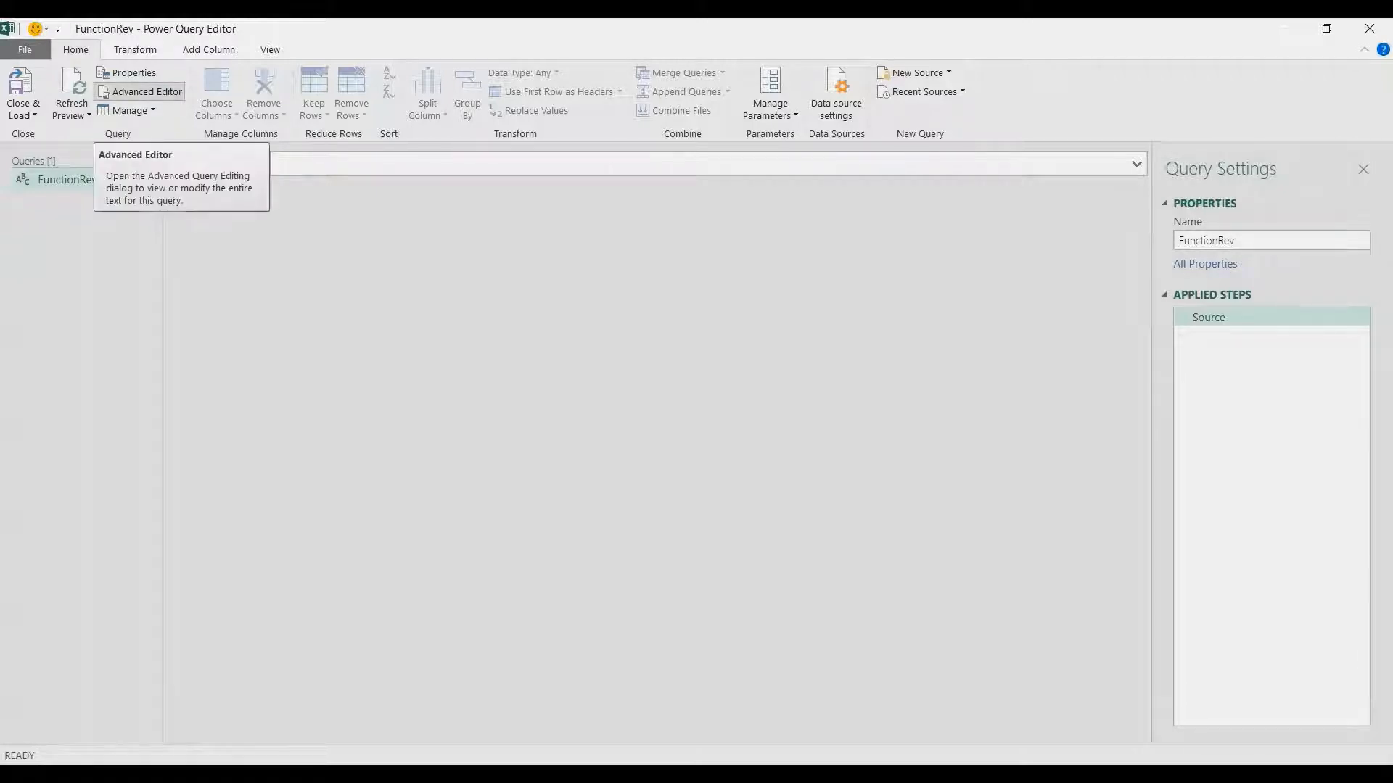
- In the Advanced Editor, replace the query's Source definition with Revenue = (Volume,Price,Forex) => (Volume*Price*Forex)
left_click(140, 91)
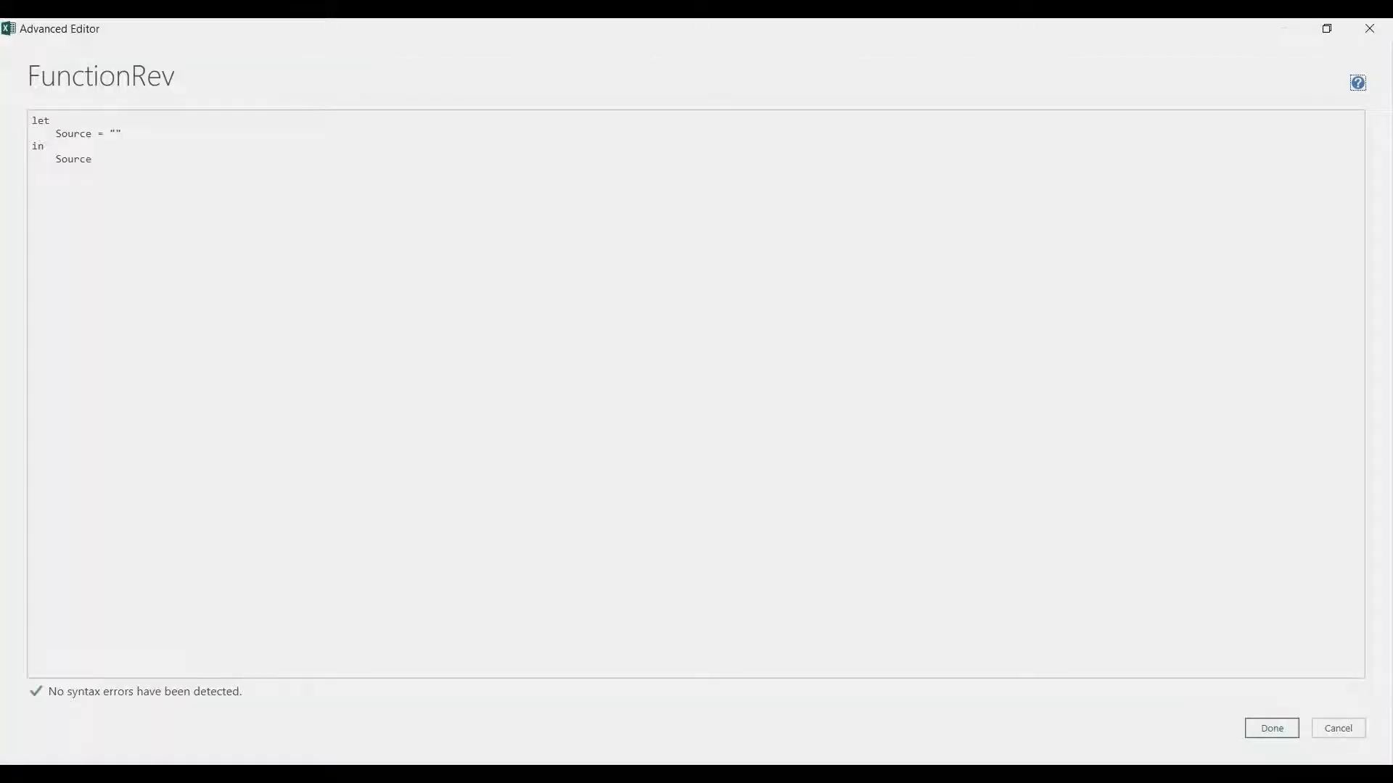
left_click_drag(122, 134, 55, 134)
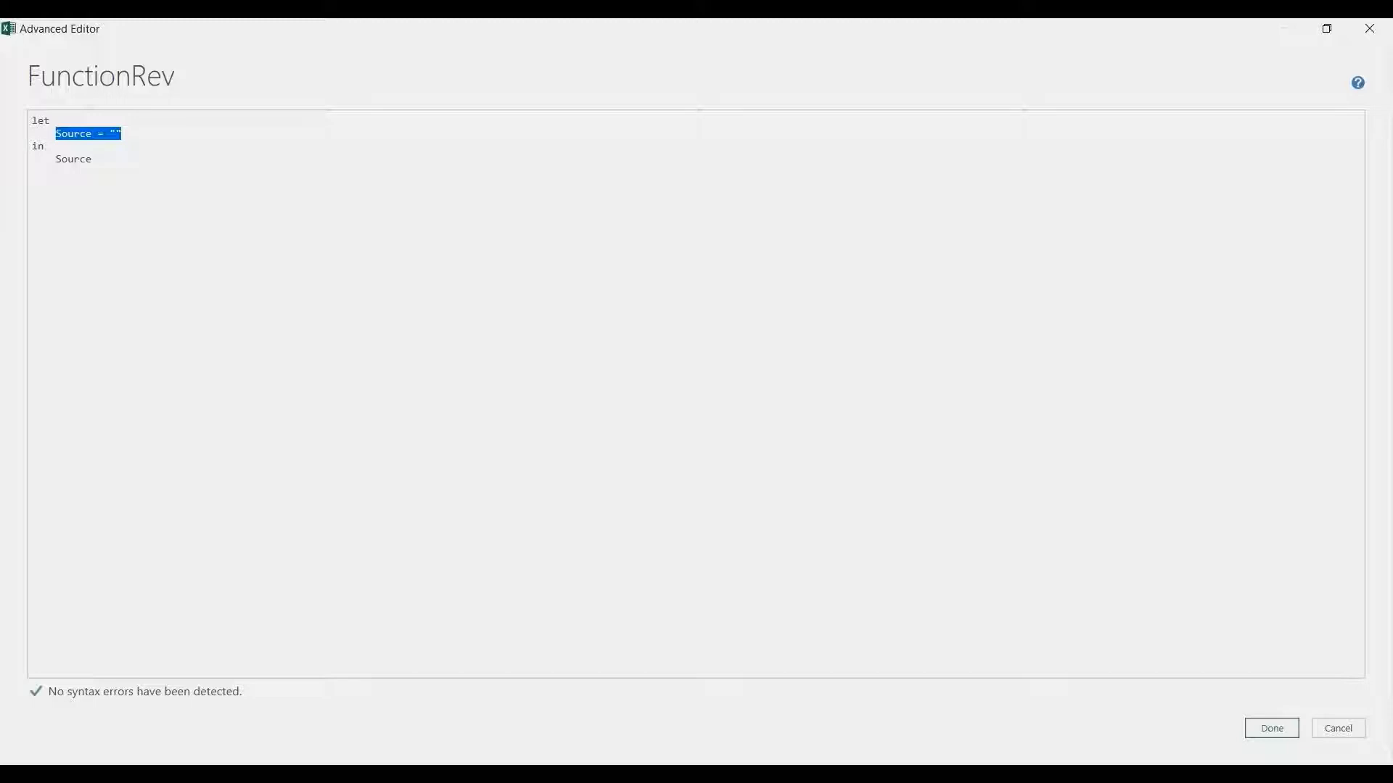
type("Revenue = (V")
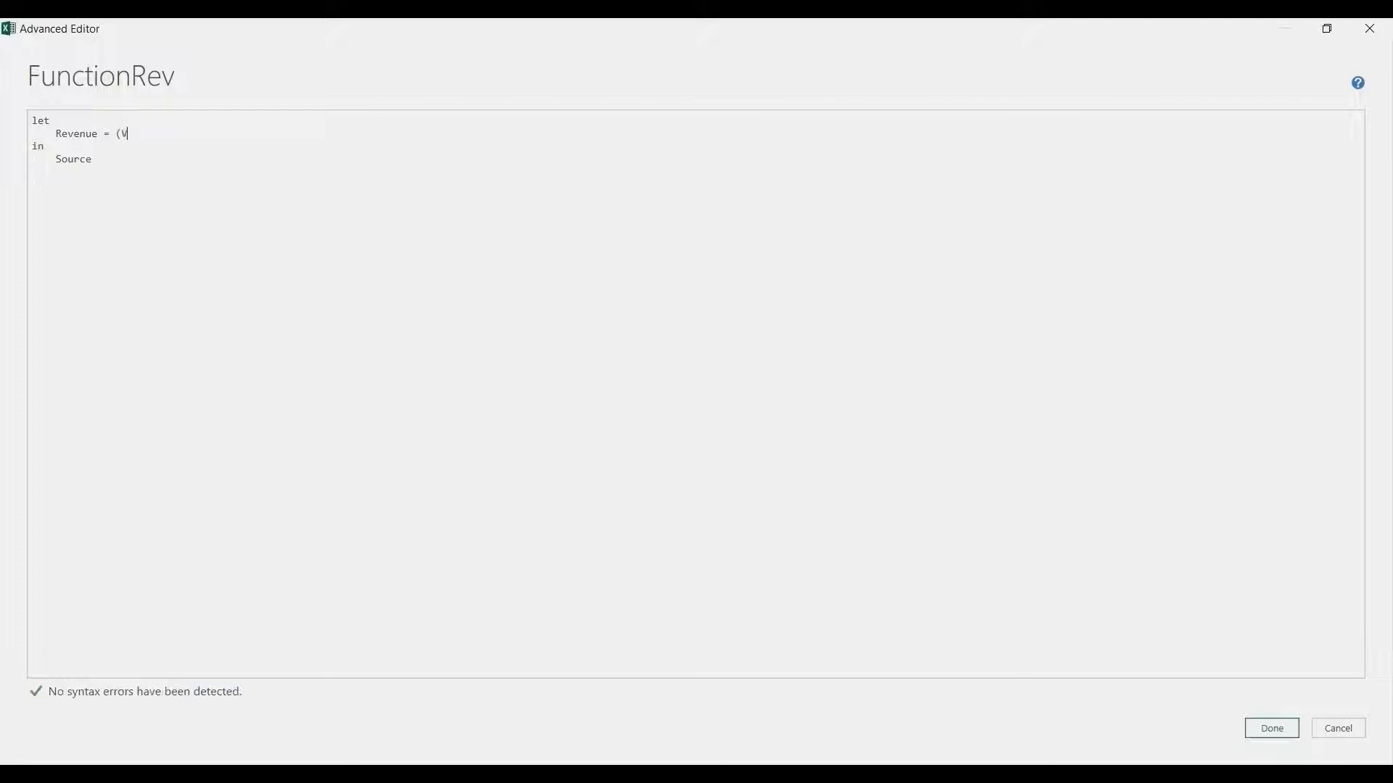
type("olume,Price,Forex) =>")
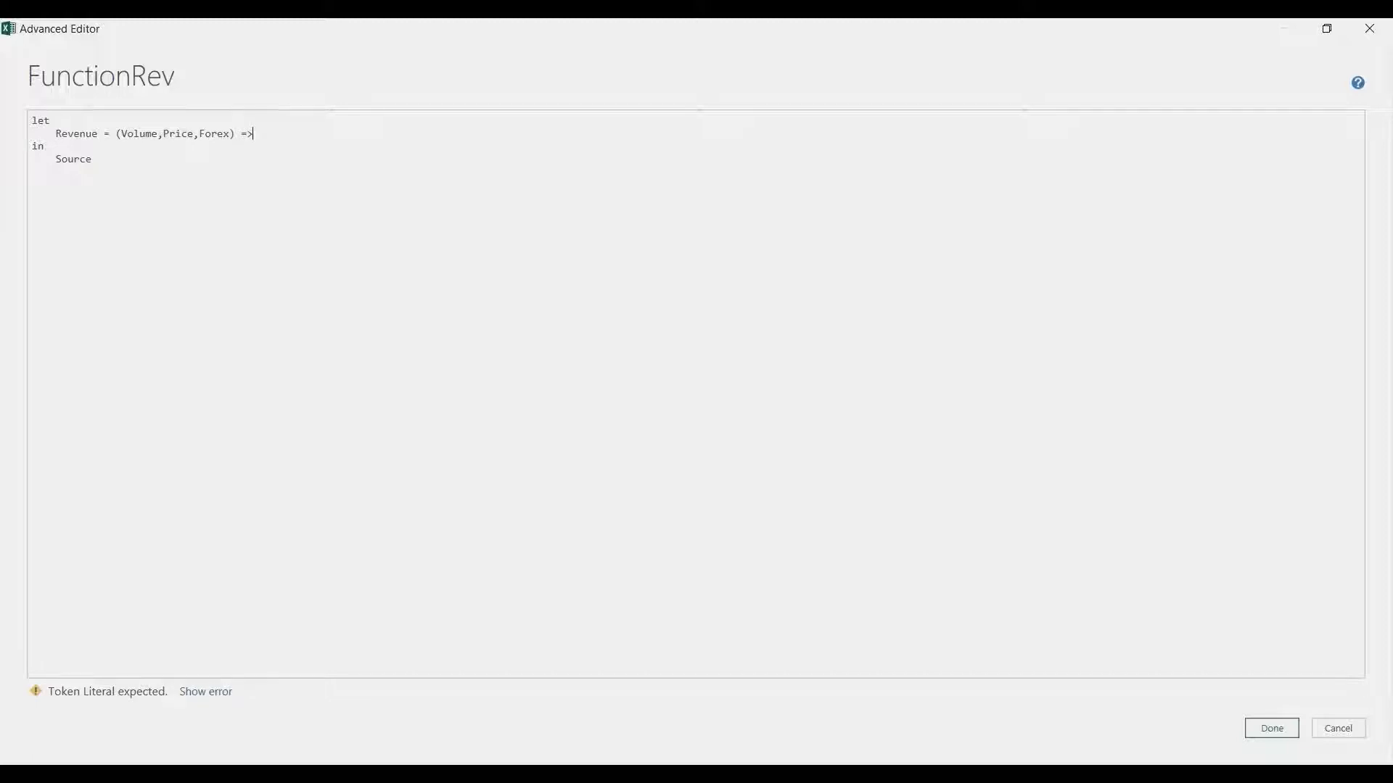
key("Return")
type("(Volum")
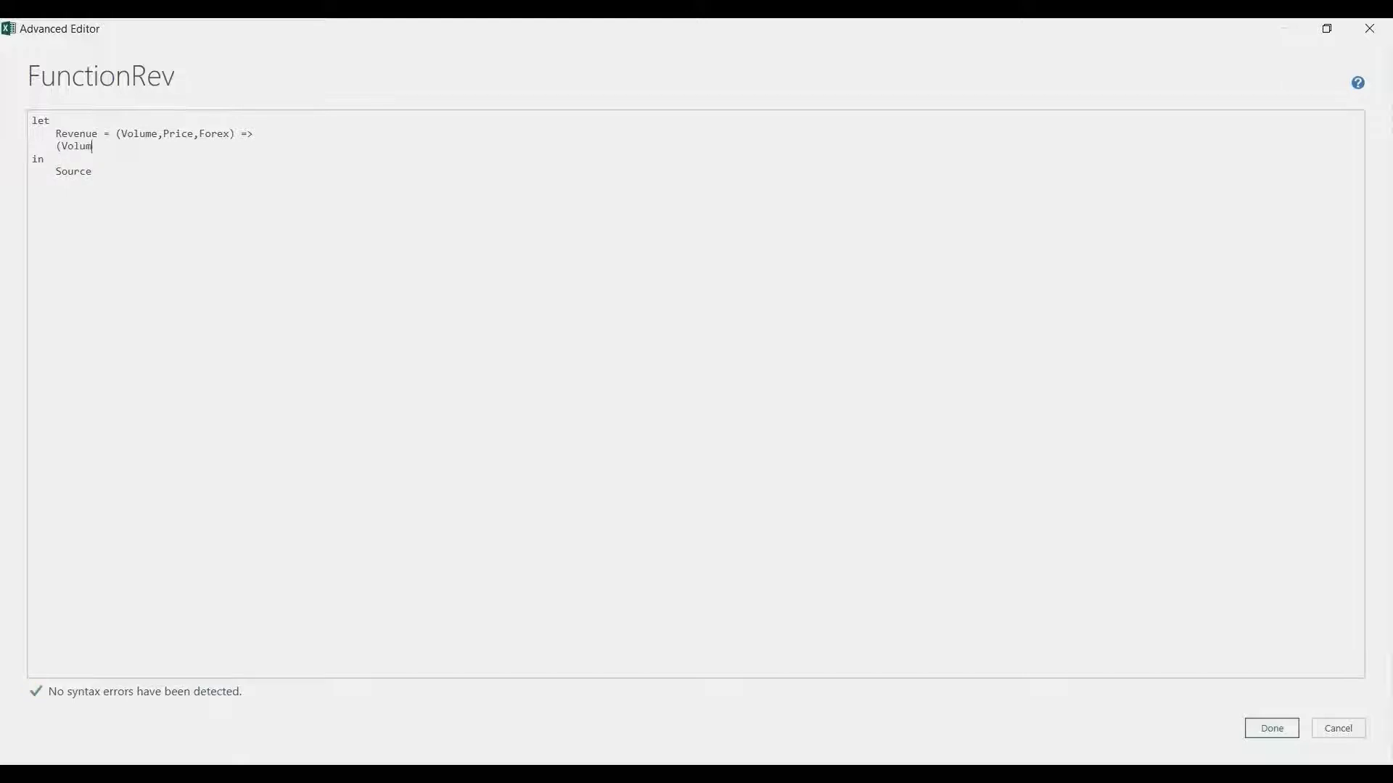
type("e*Price*Forex)")
- Make the query's in clause return Revenue instead of Source, and close and load the function to the workbook
double_click(37, 159)
left_click_drag(97, 135, 56, 134)
key("ctrl+c")
double_click(74, 171)
key("ctrl+v")
left_click(1272, 728)
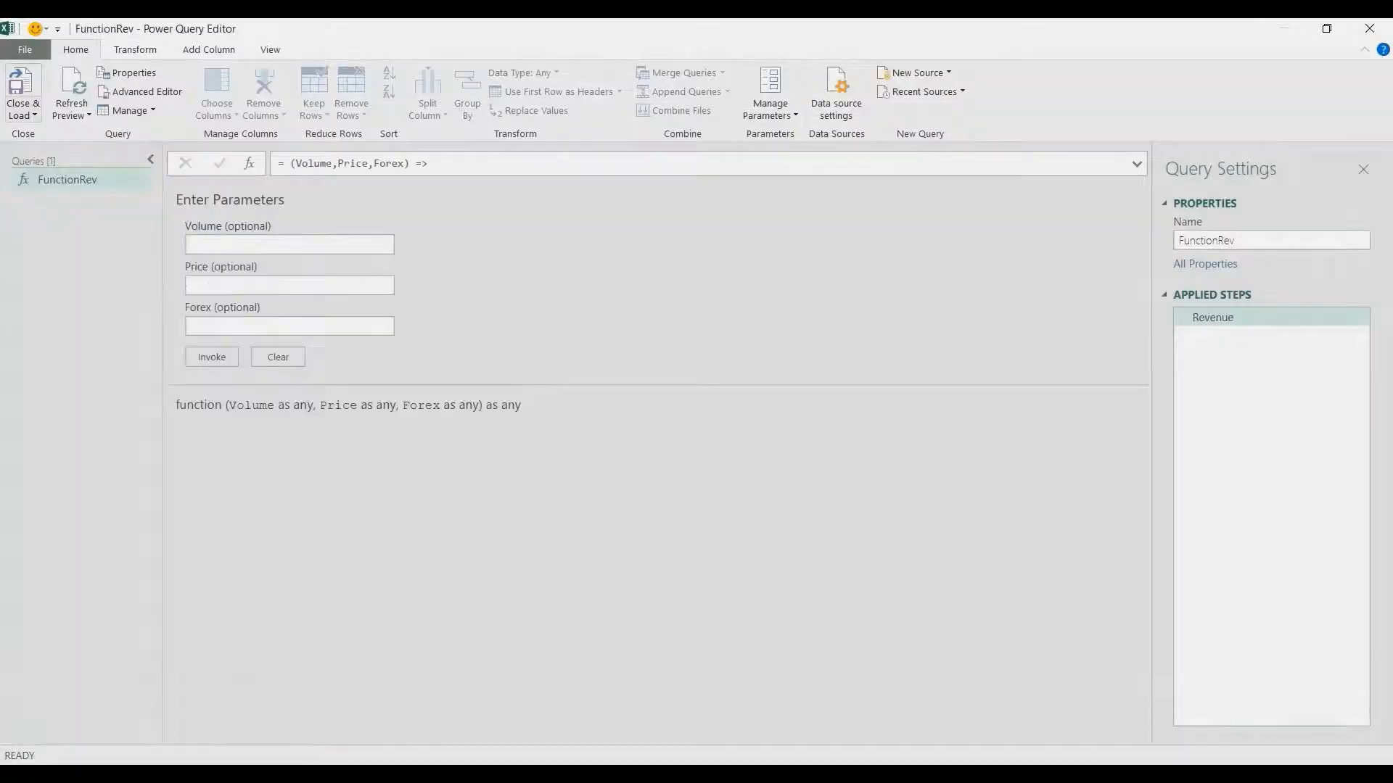
left_click(24, 115)
left_click(36, 134)
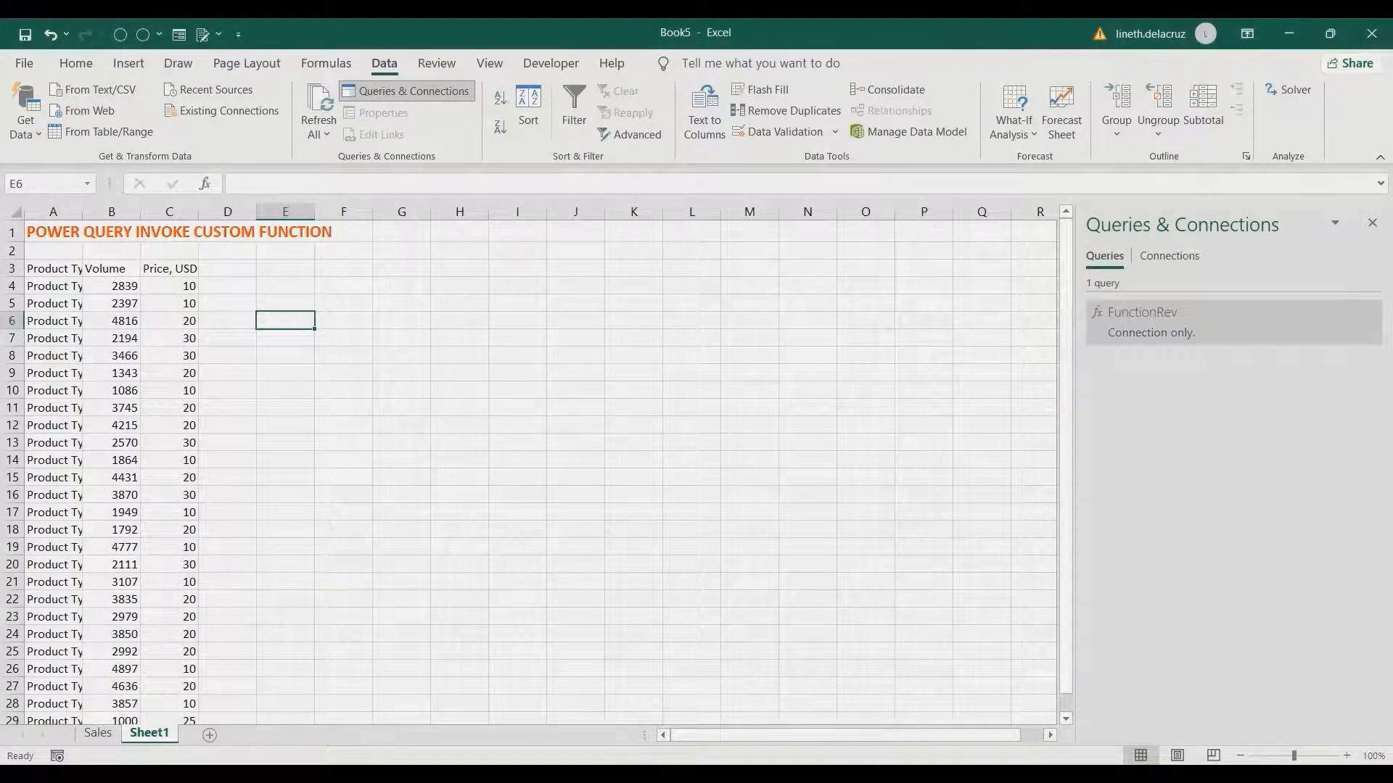
- Load the product data range $A$3:$C$29 into Power Query as a table with headers
left_click(53, 269)
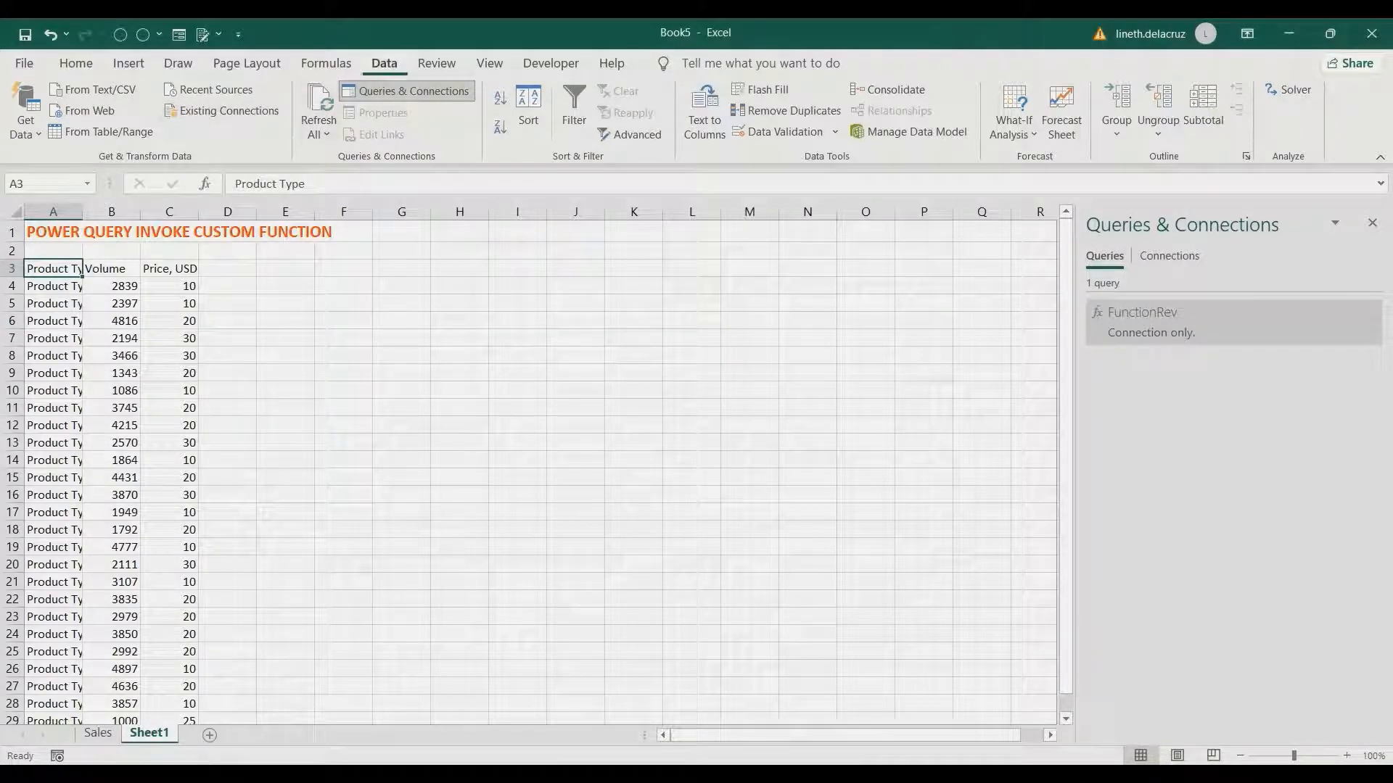
left_click(101, 132)
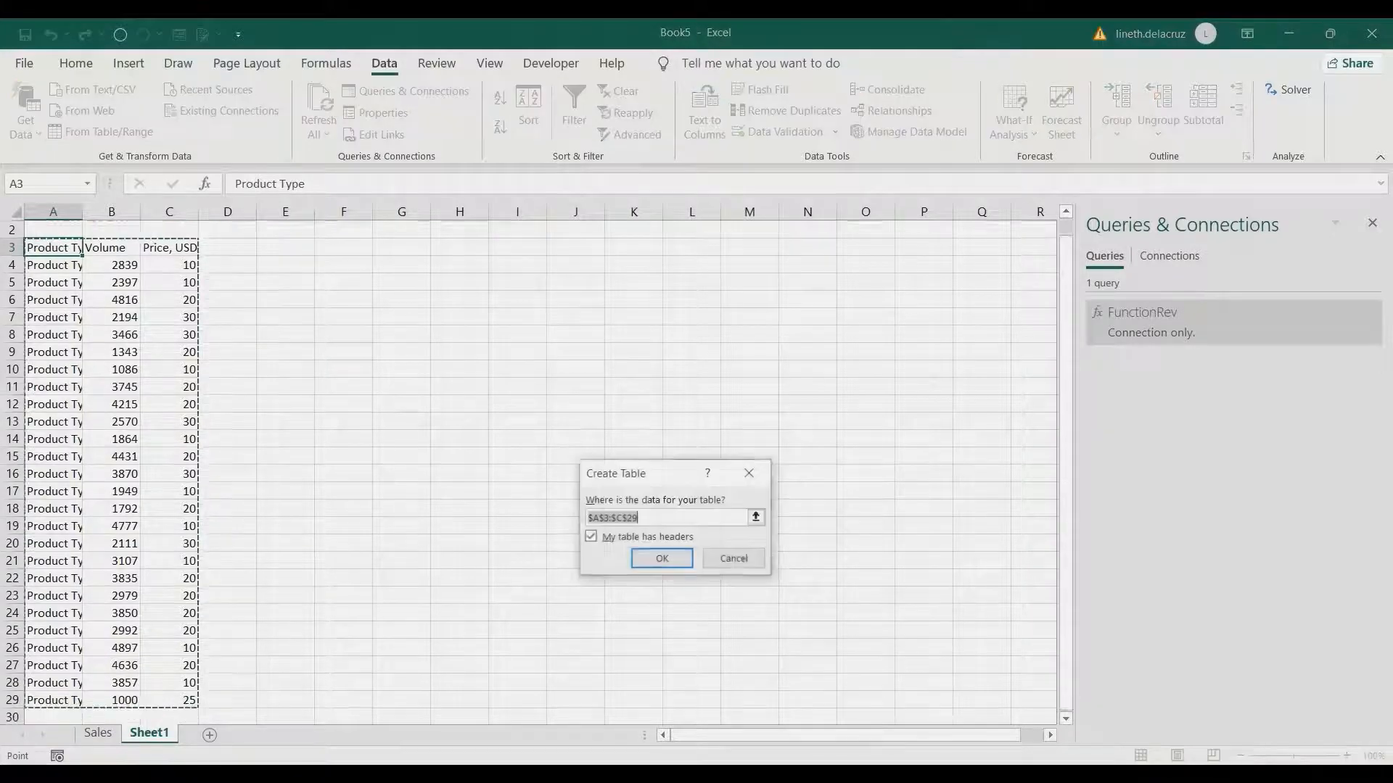
key("Return")
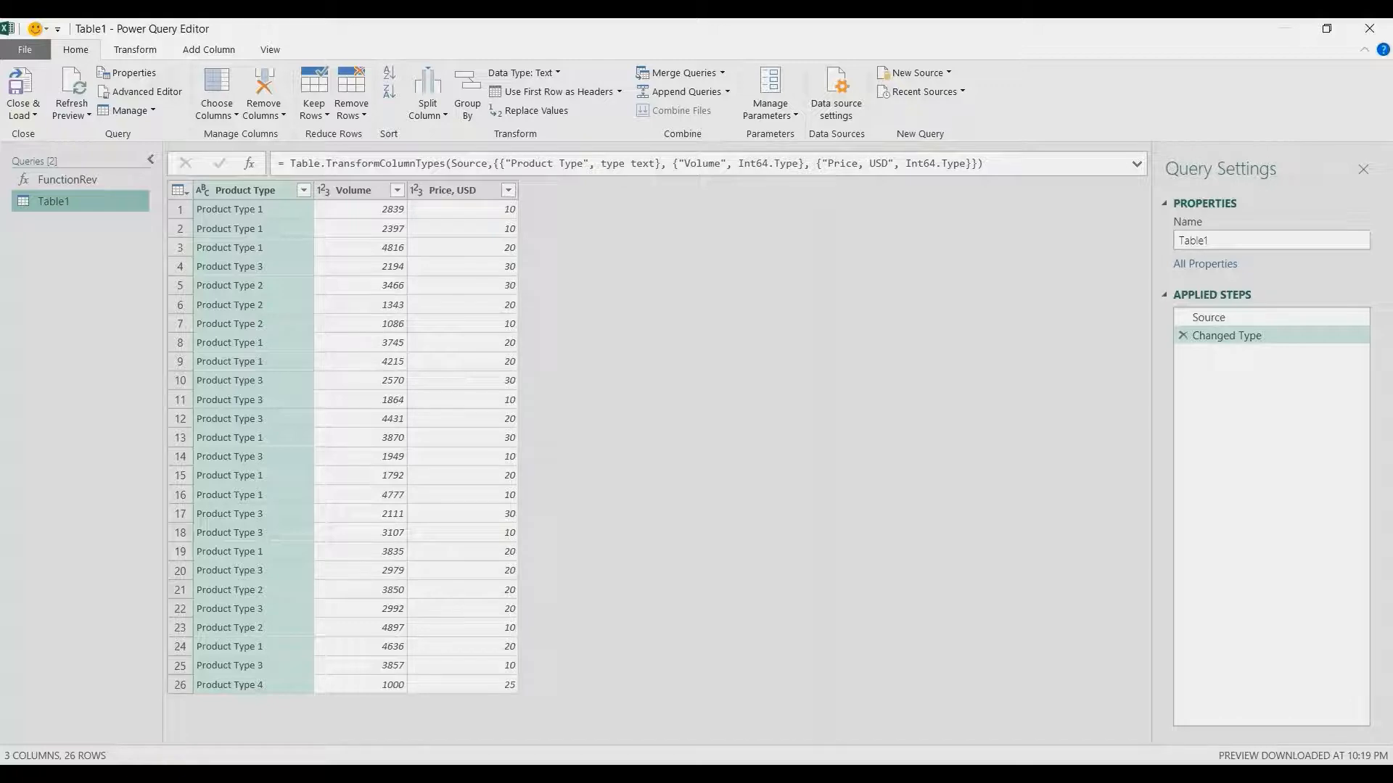
- Set up Invoke Custom Function on Table1 with the new column name Total Revenue and the function query FunctionRev
left_click(209, 50)
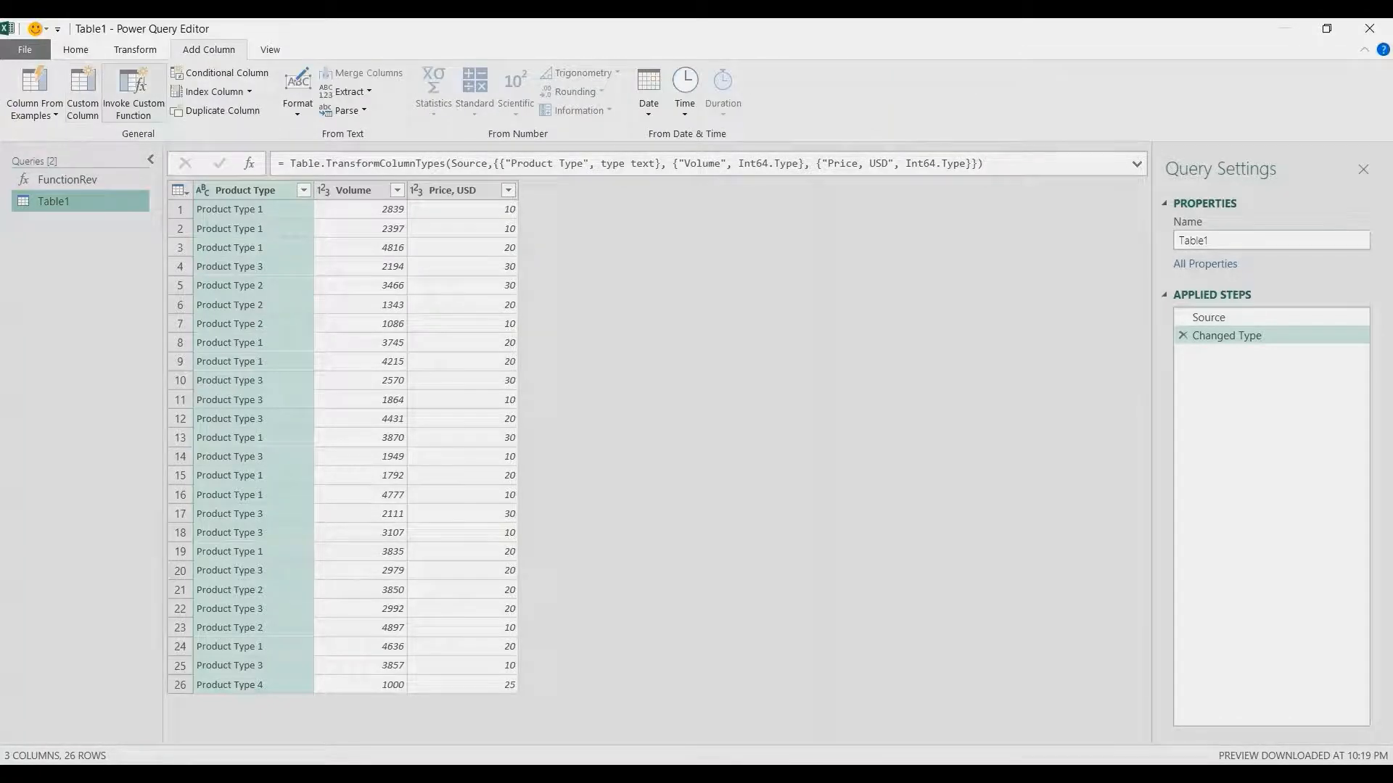
left_click(134, 91)
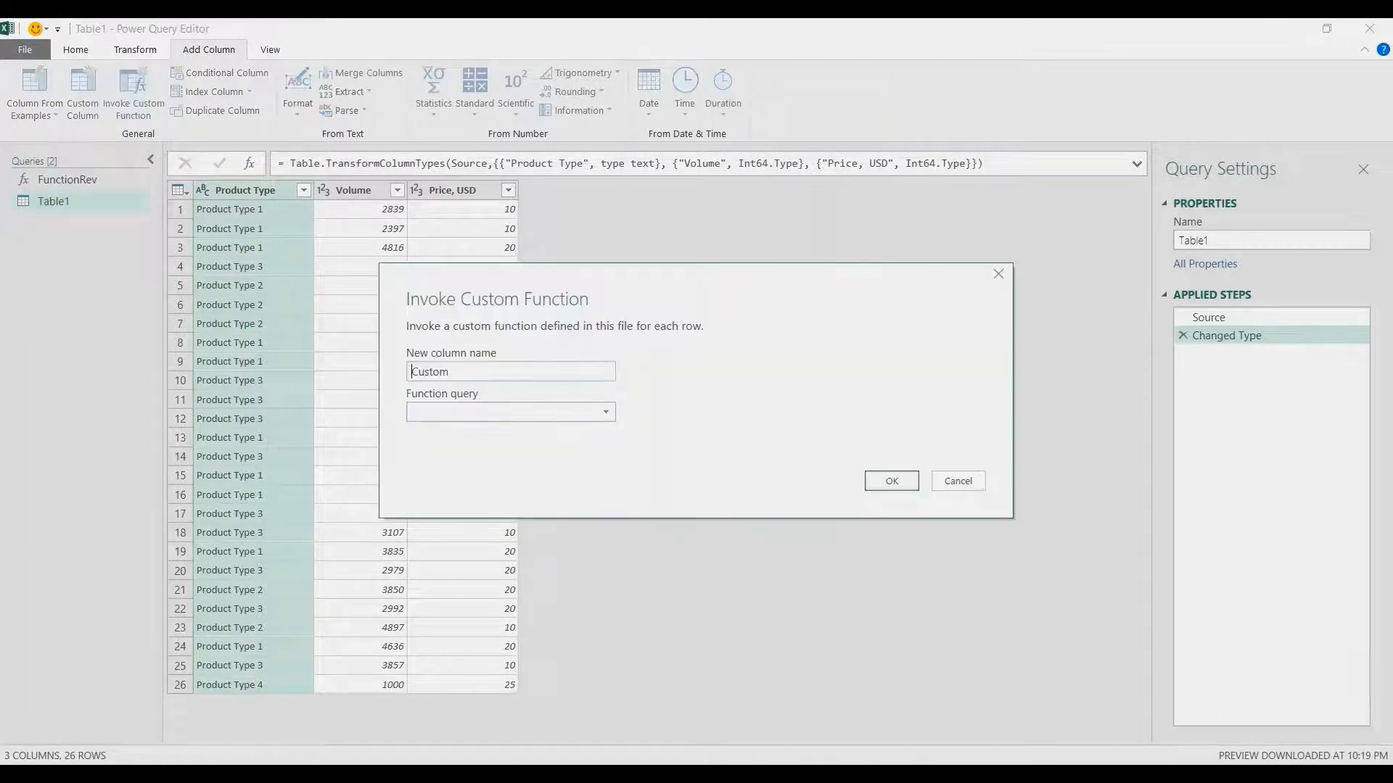
type("Total Revenue")
left_click(511, 412)
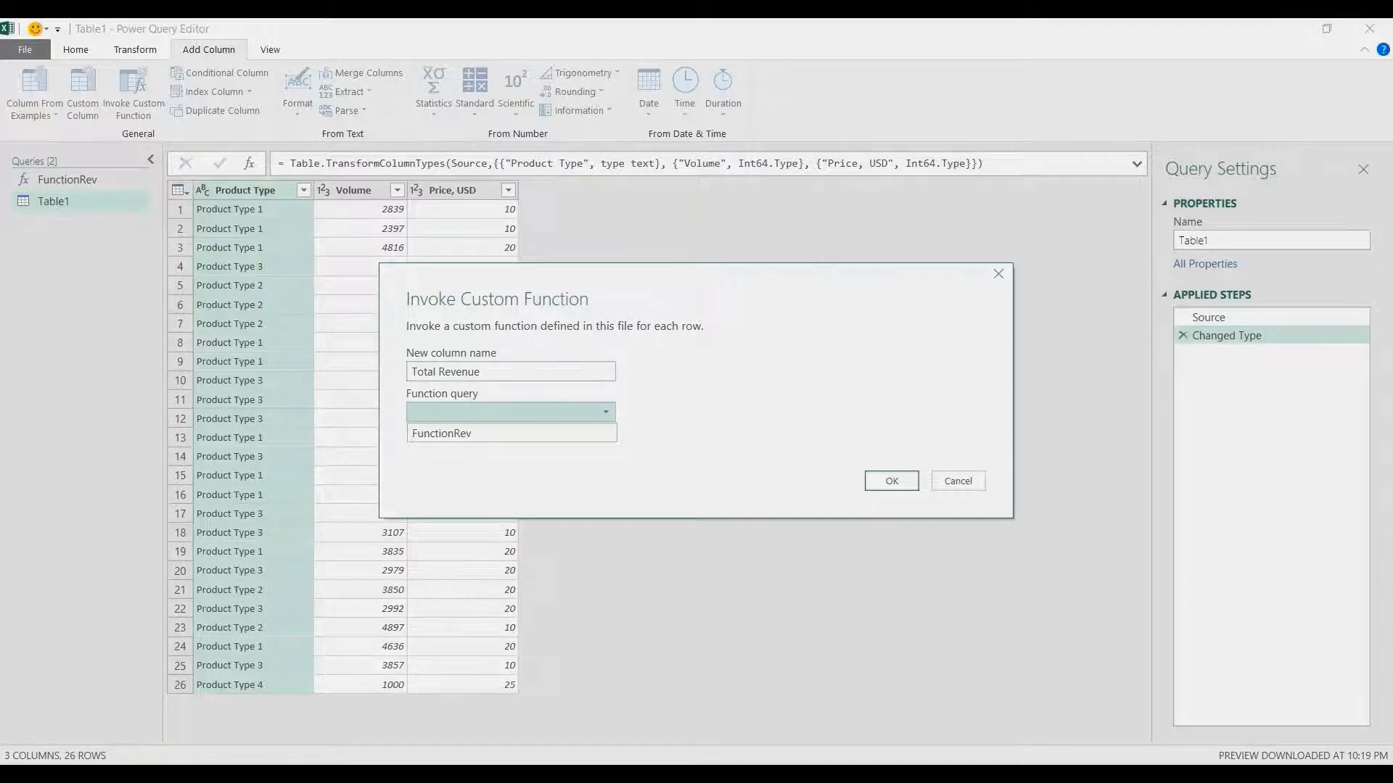
left_click(442, 433)
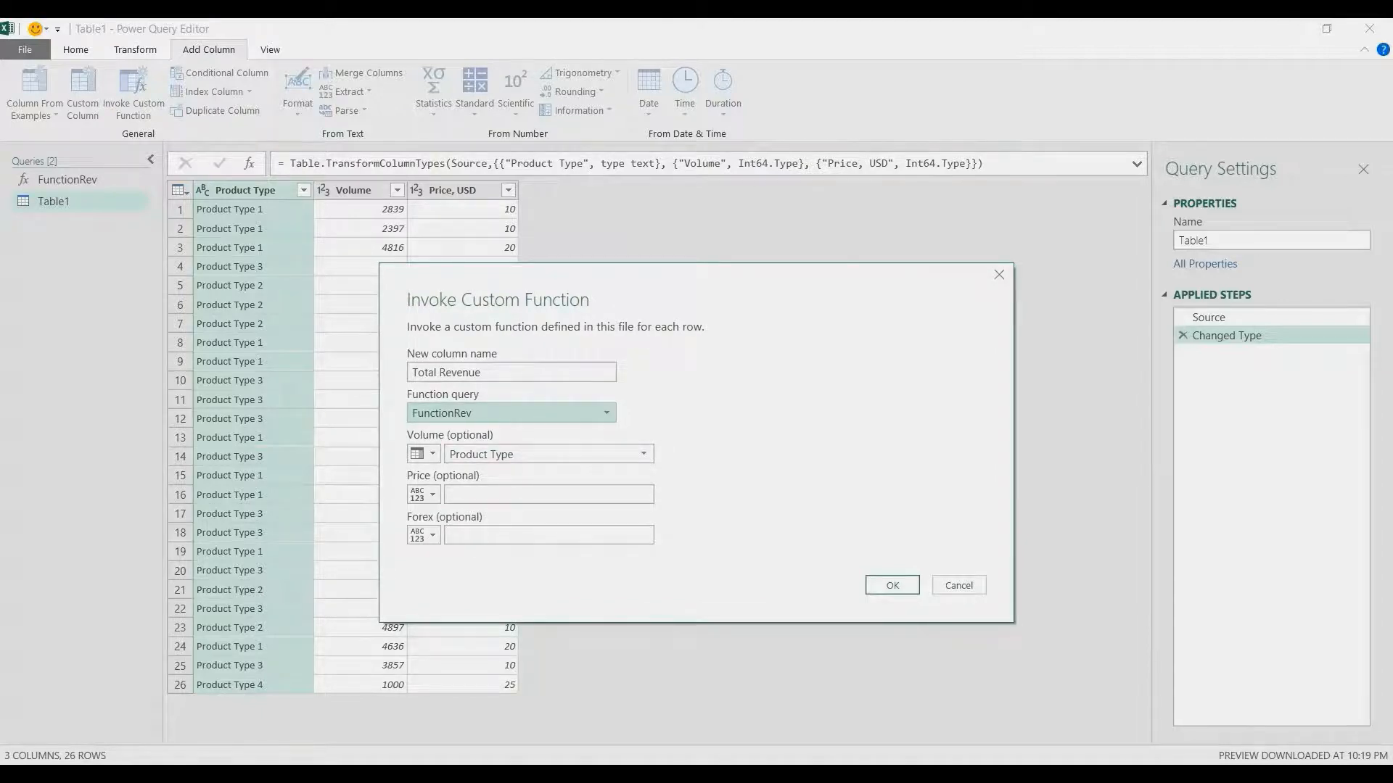
- Map the function's Volume to the Volume column, Price to the Price, USD column and Forex to 49, and add the column
left_click(544, 454)
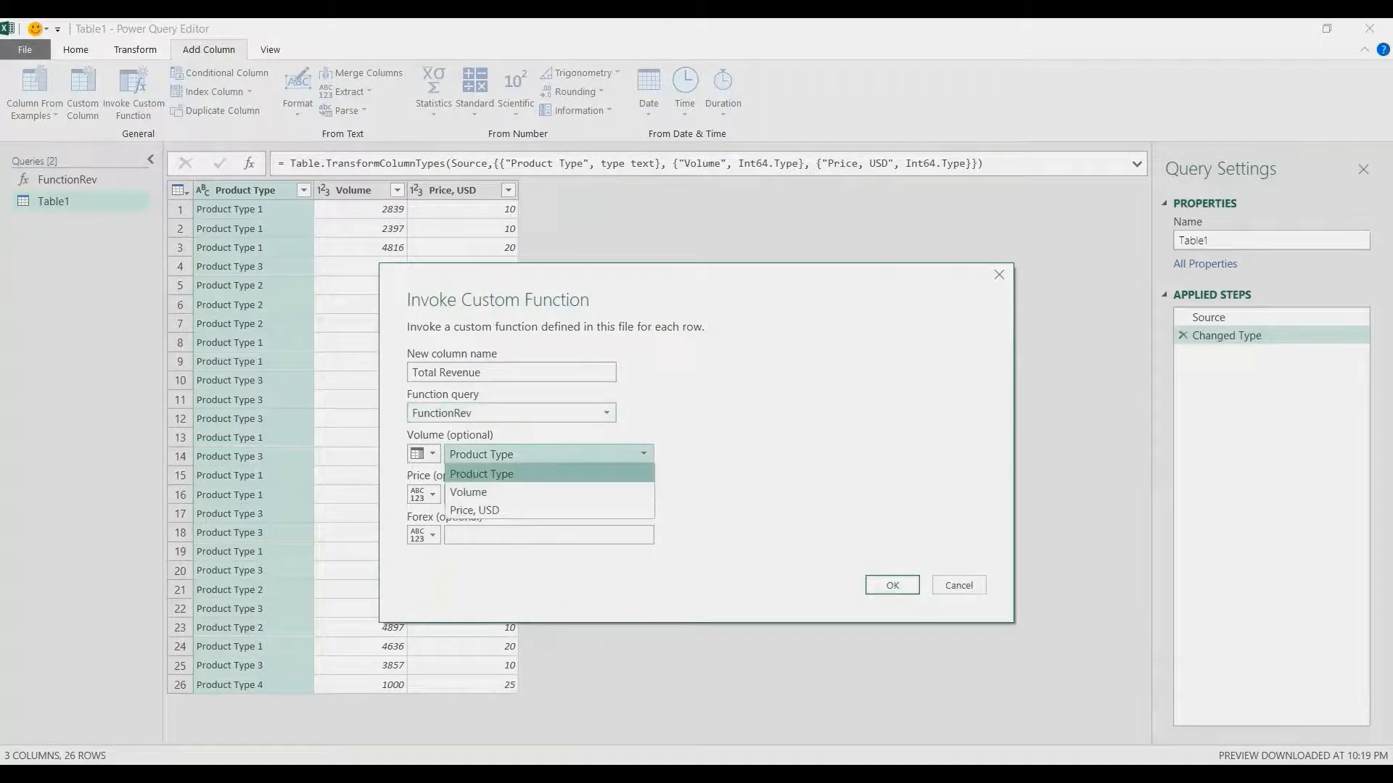
left_click(507, 492)
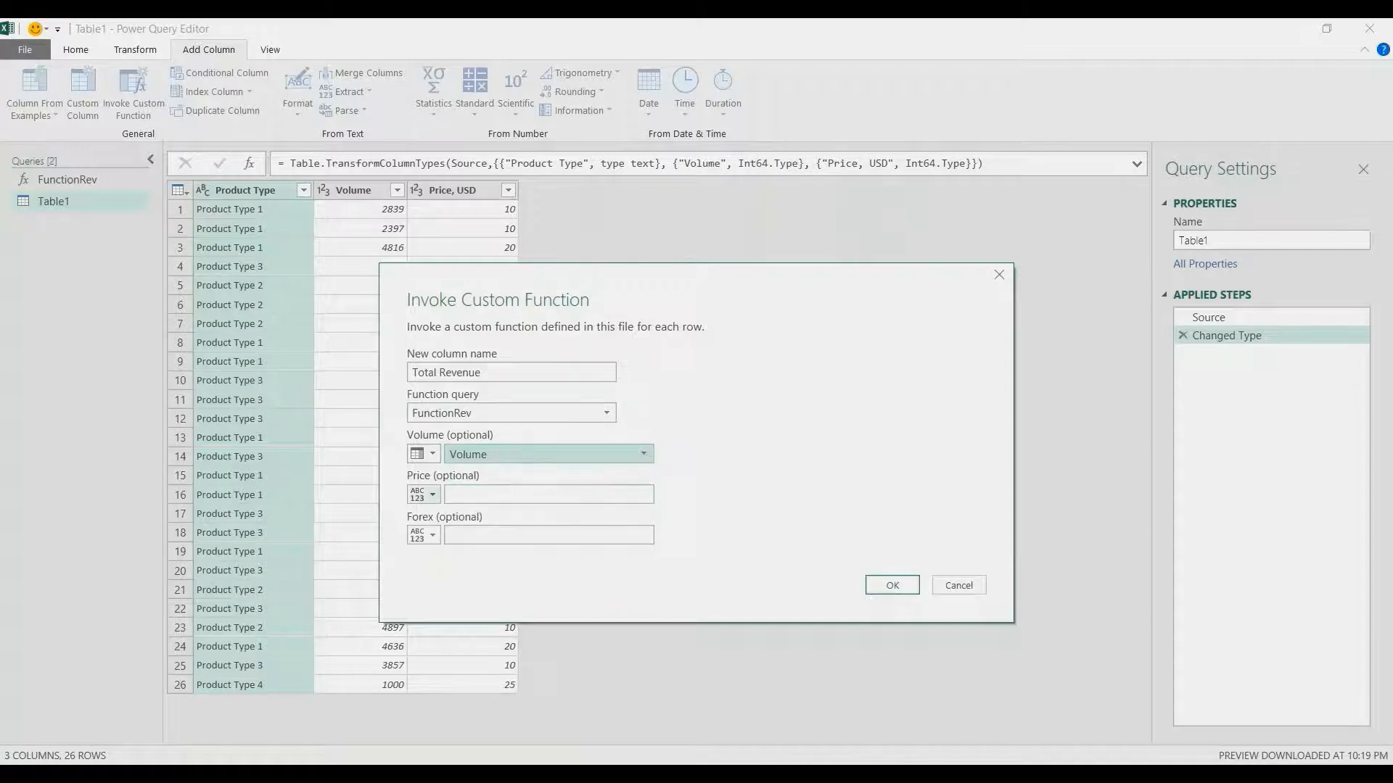
left_click(424, 494)
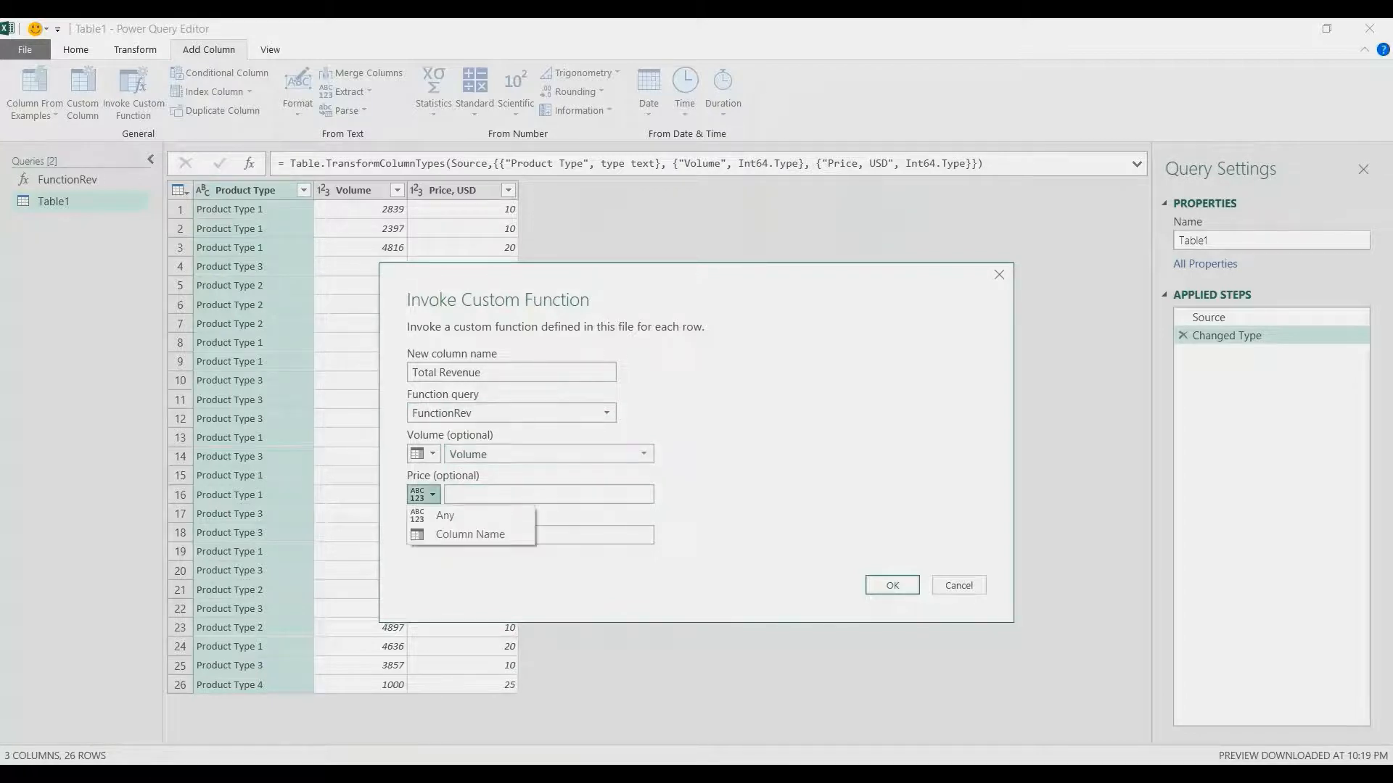
left_click(464, 532)
left_click(544, 494)
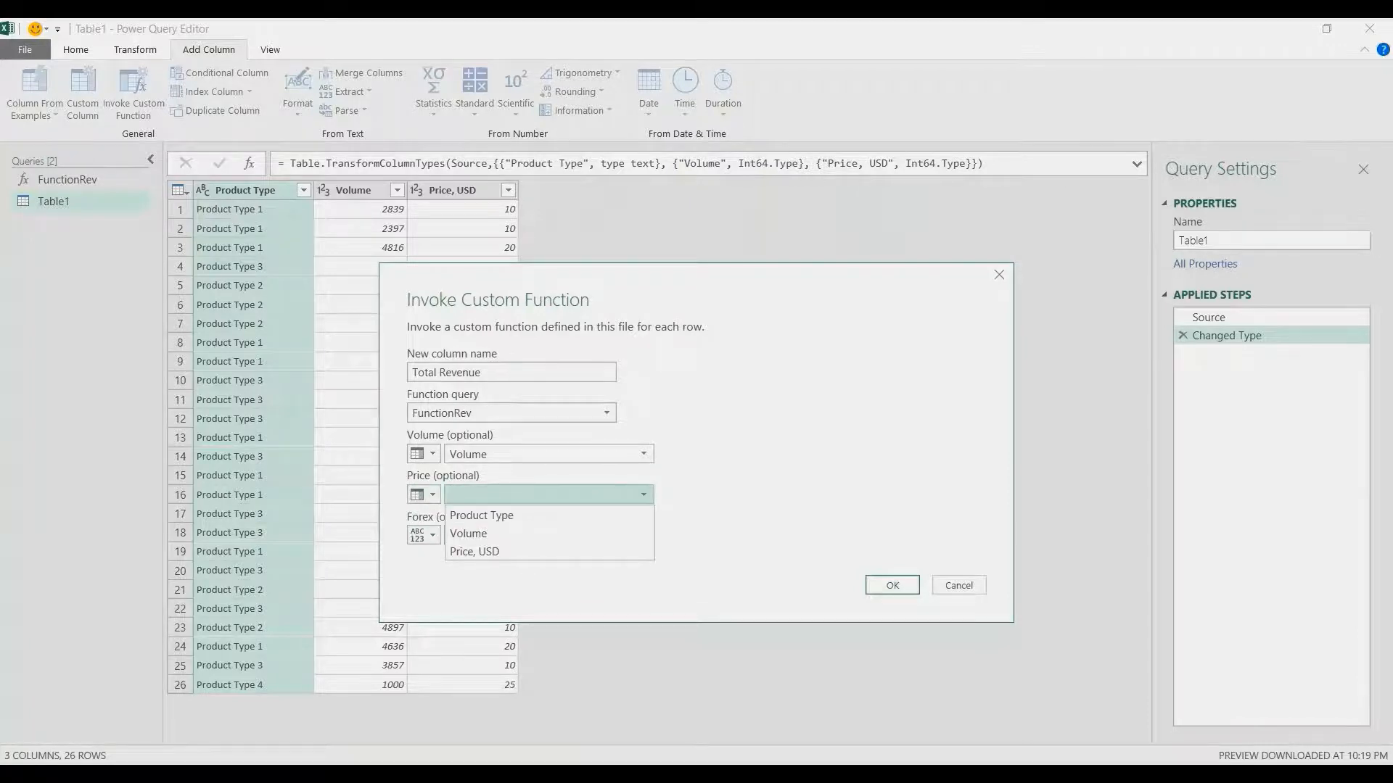
left_click(475, 552)
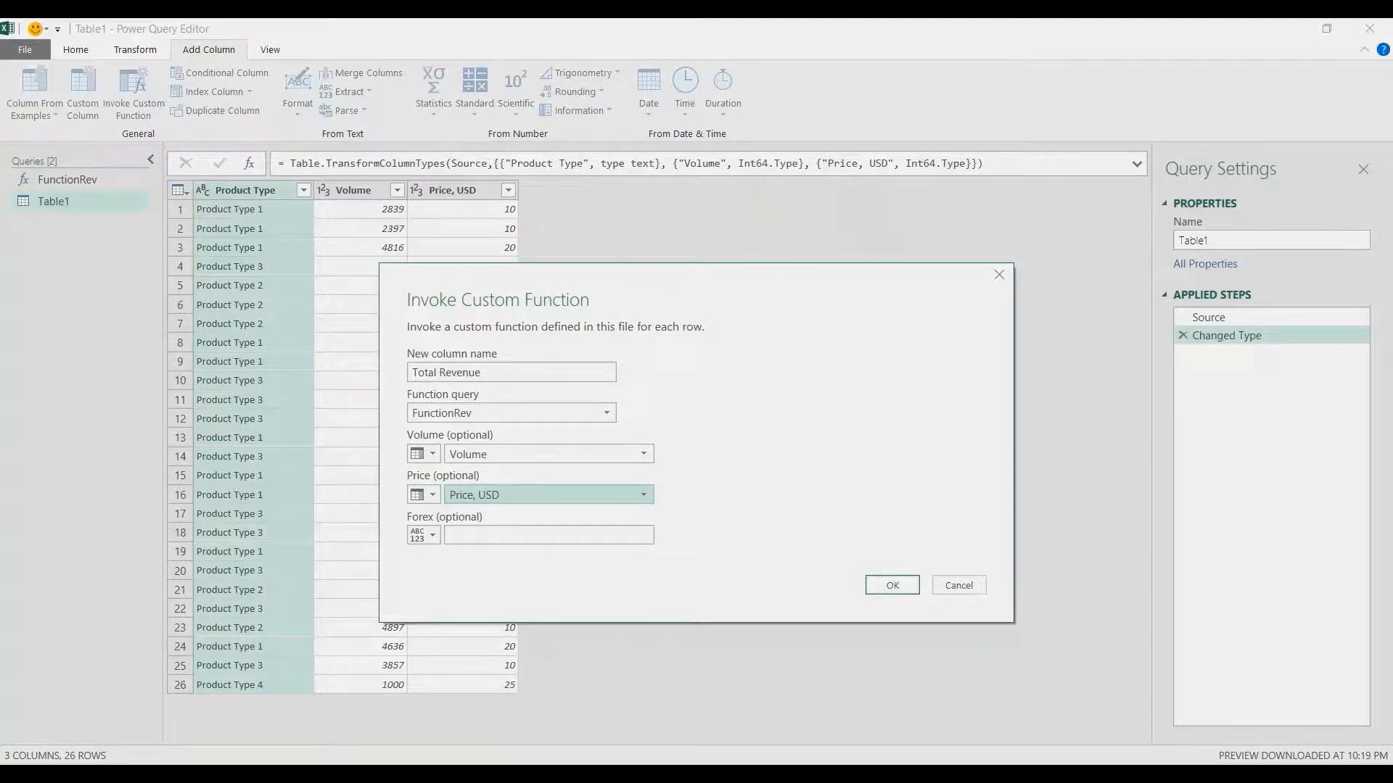
left_click(548, 536)
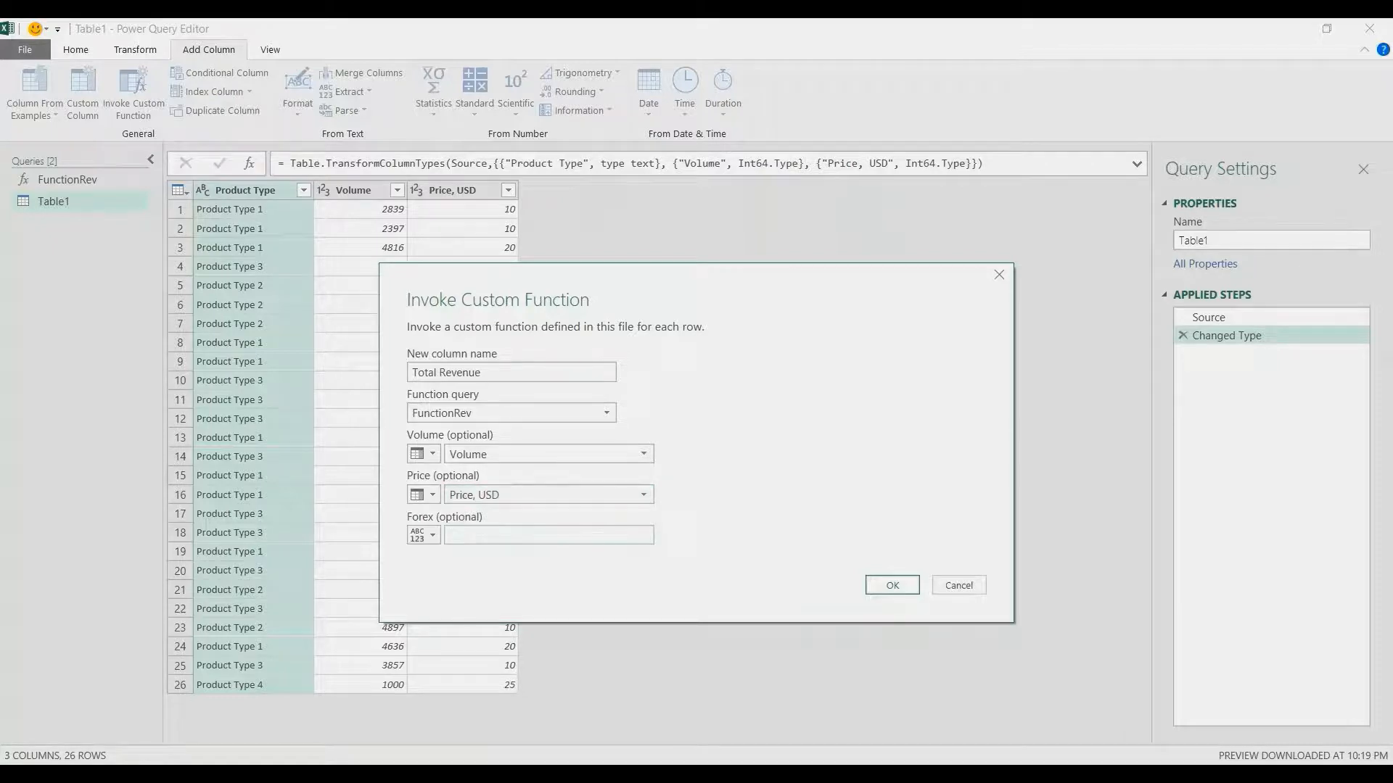
type("49")
left_click(892, 585)
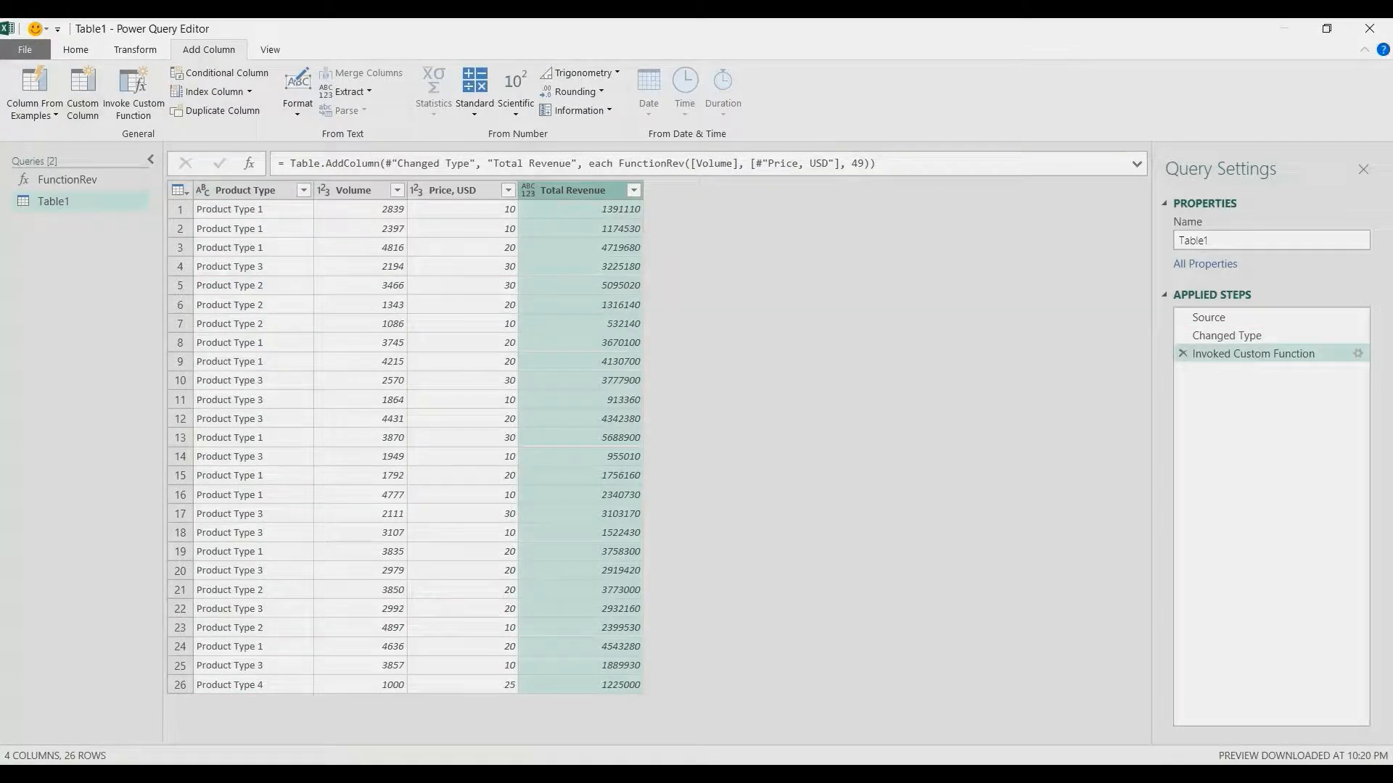
- Close and load the query as a table to the existing Sales worksheet at cell $A$3 and review the loaded rows
left_click(75, 50)
left_click(23, 108)
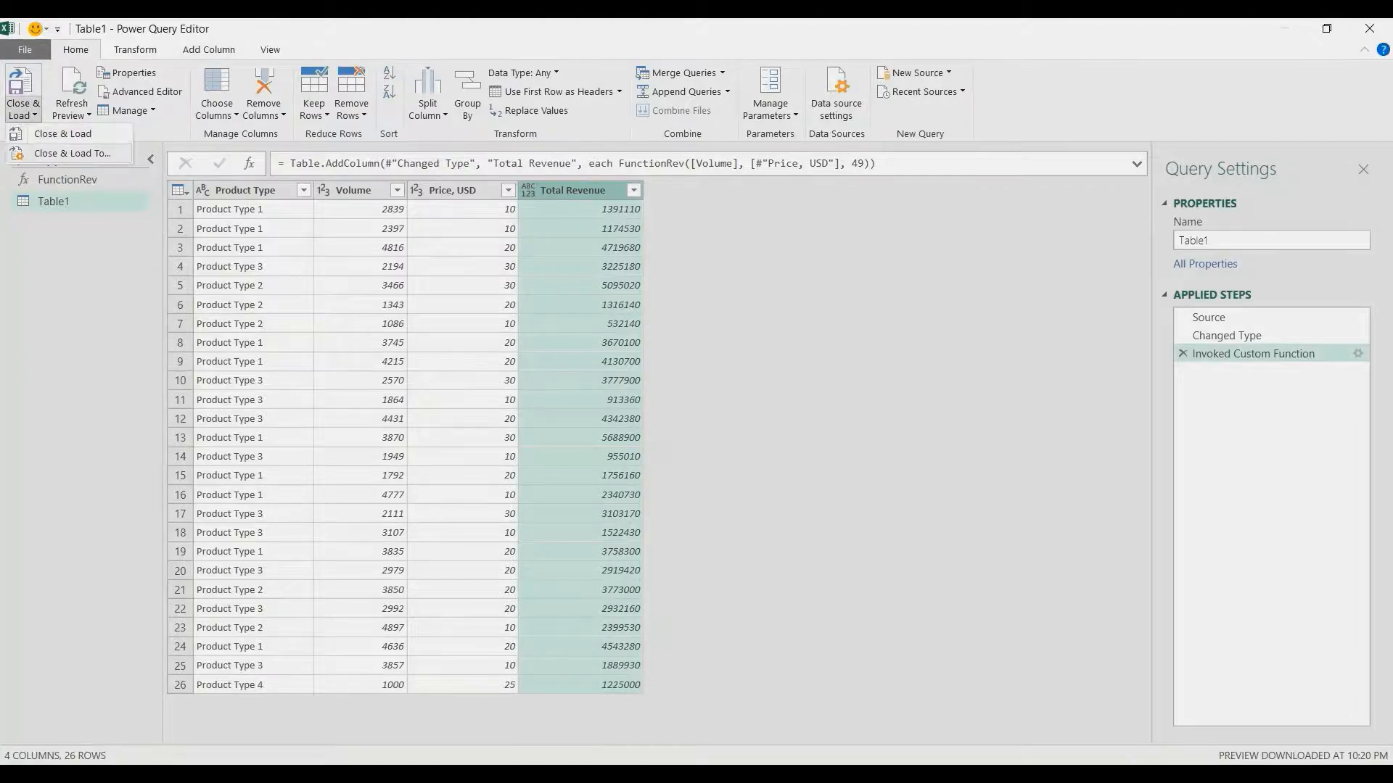
left_click(72, 154)
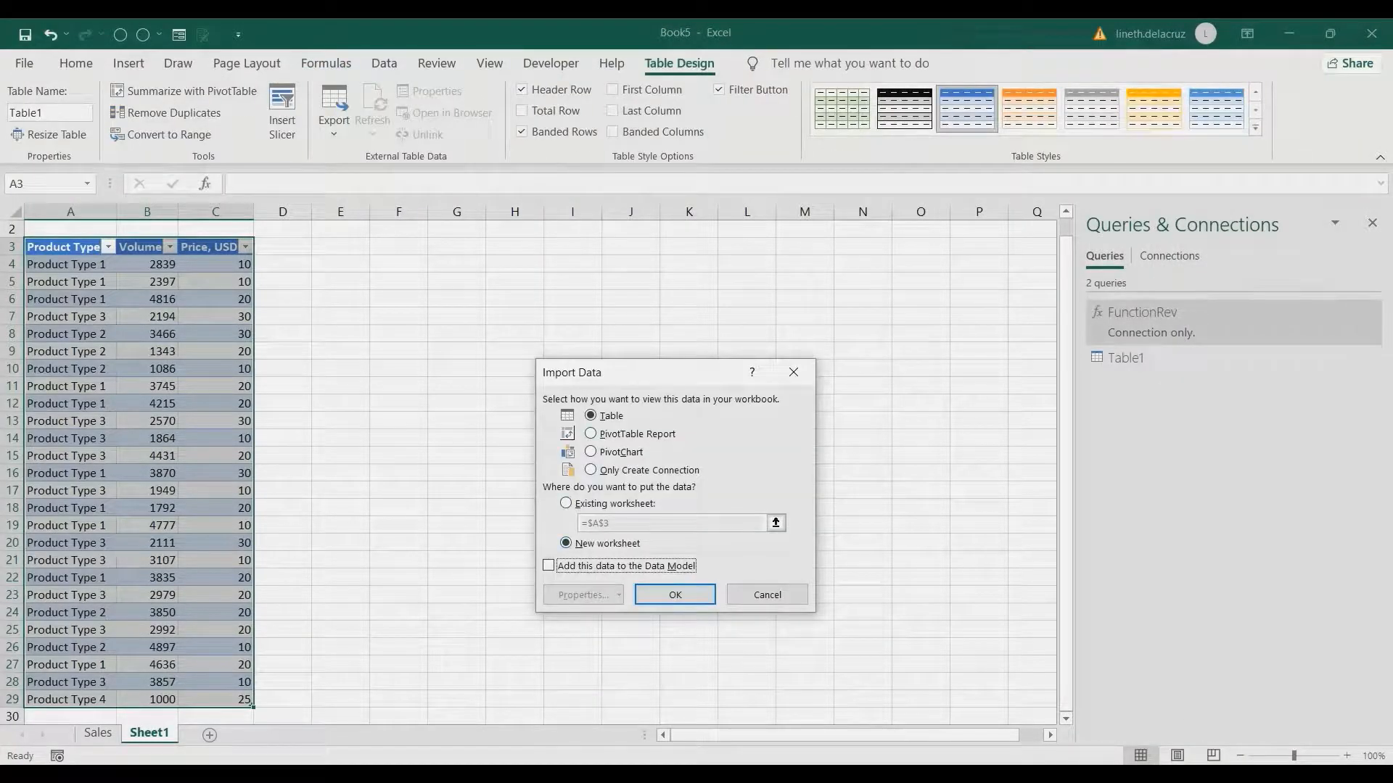
left_click(566, 504)
left_click(98, 733)
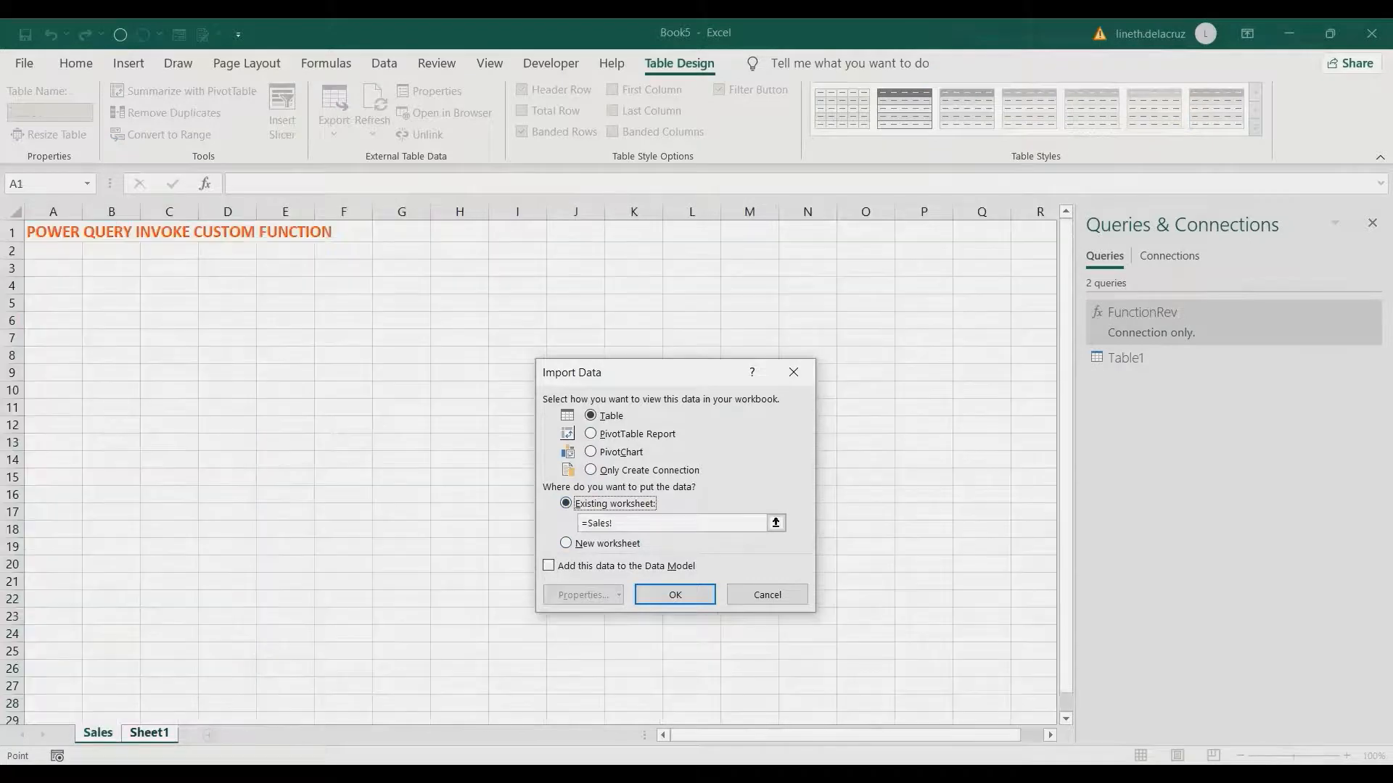
left_click(53, 268)
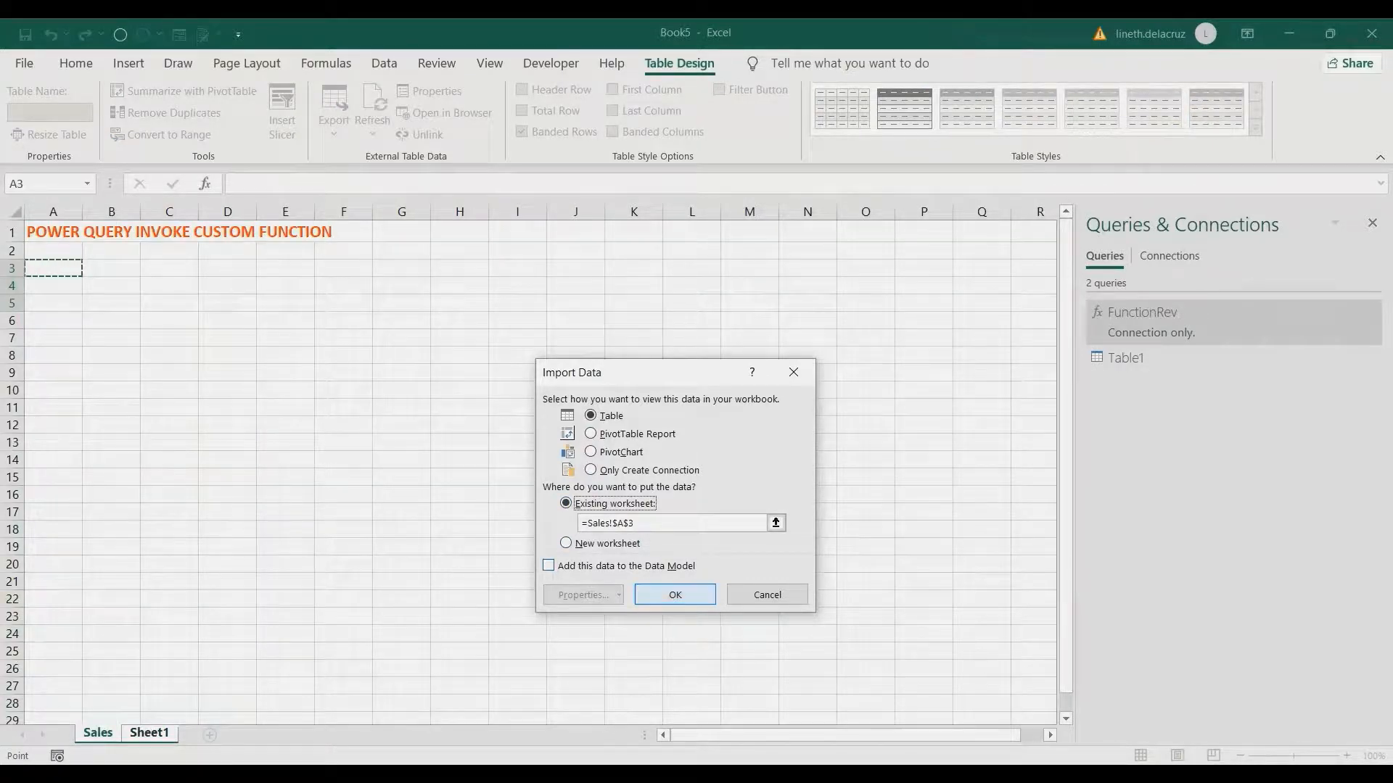
left_click(675, 595)
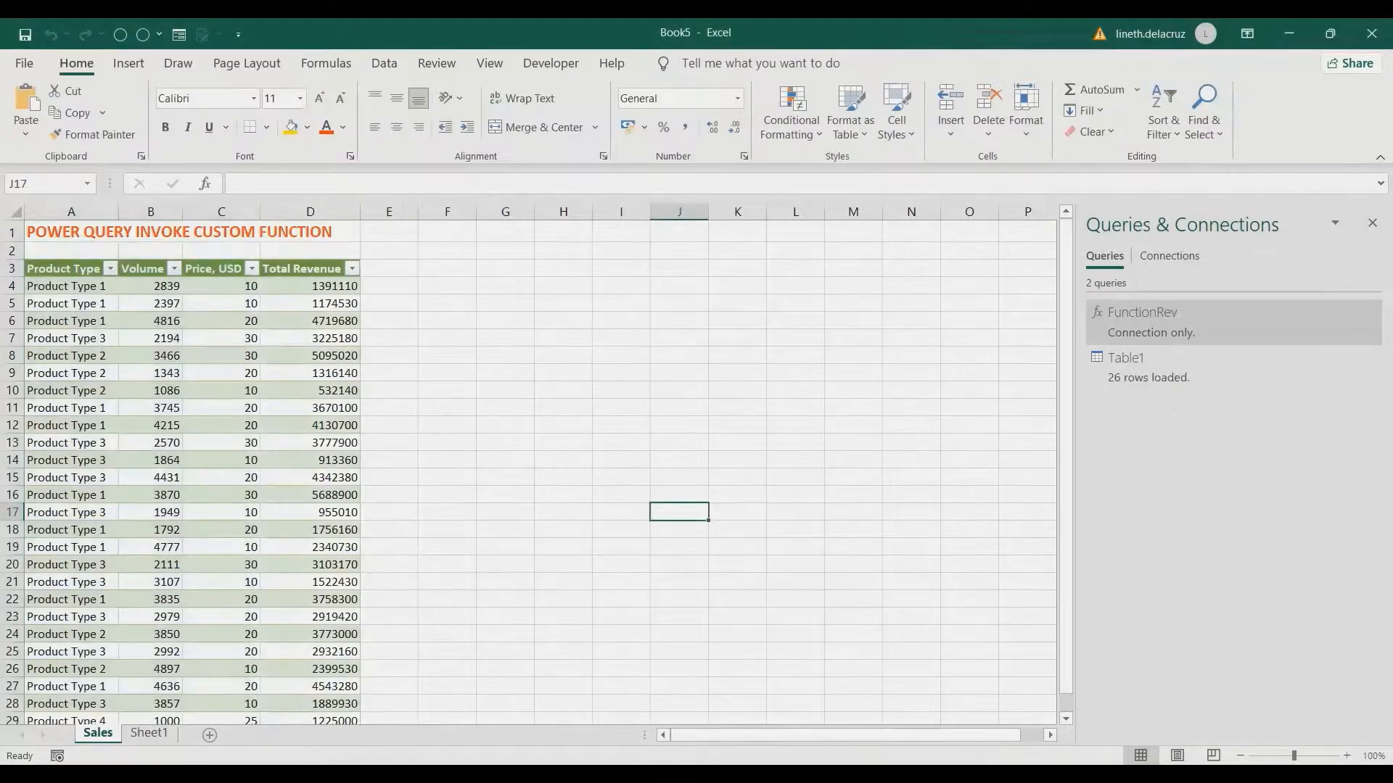
left_click(447, 286)
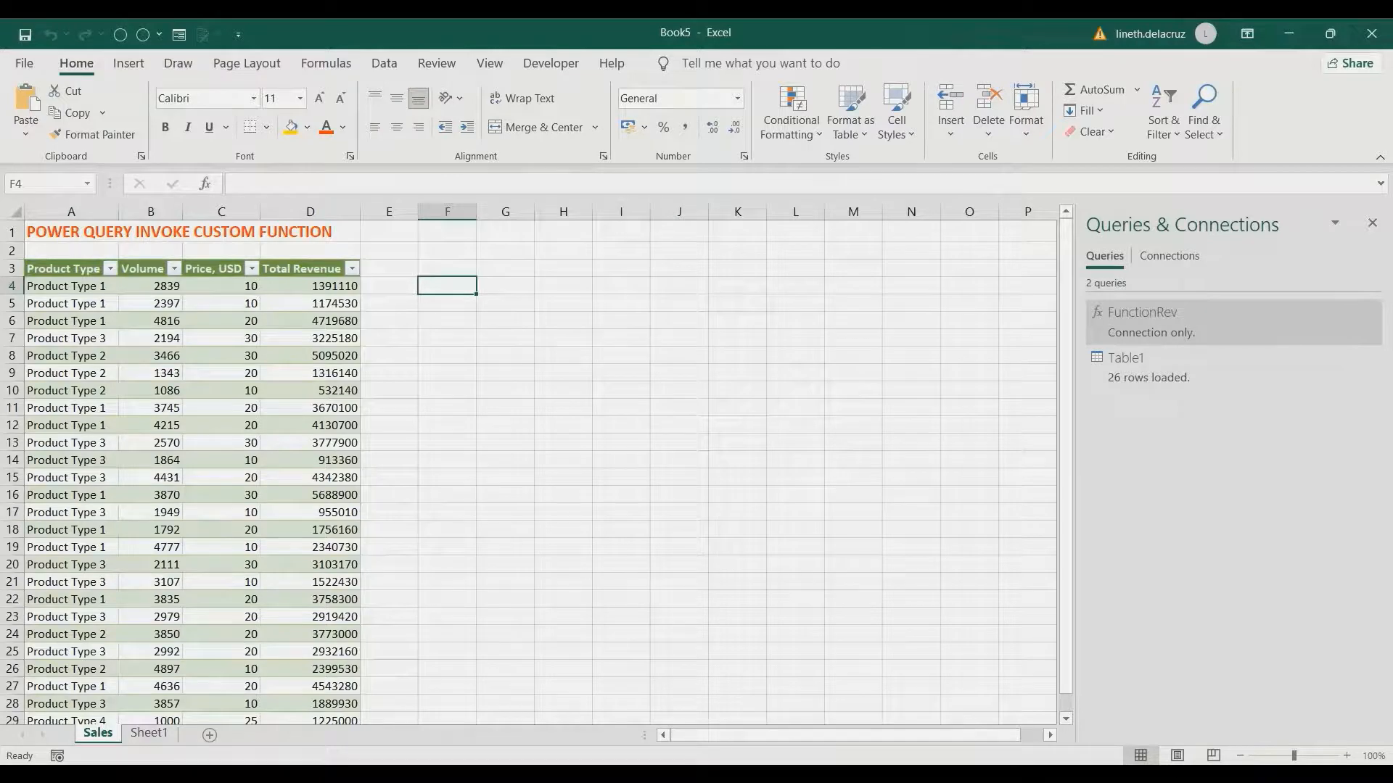
scroll(528, 472, "down", 2)
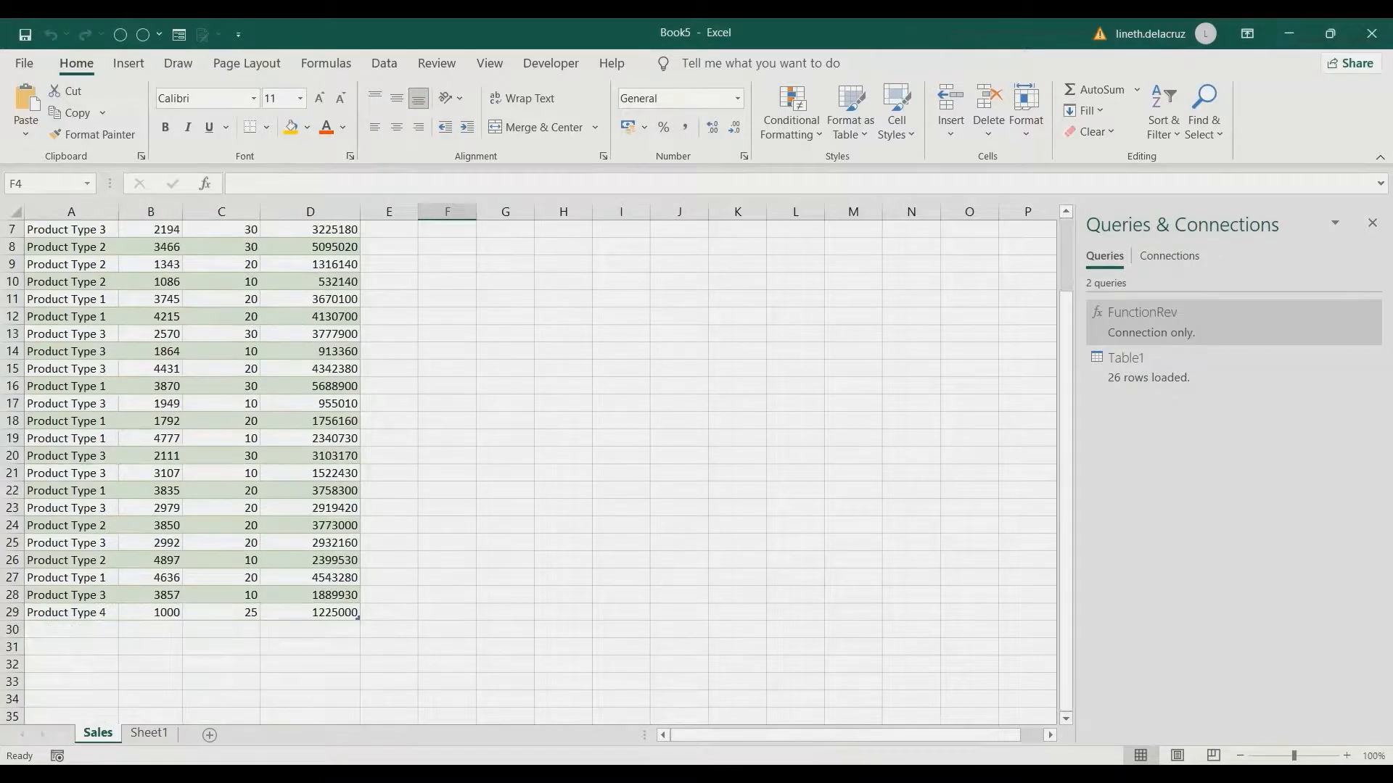
scroll(528, 472, "up", 2)
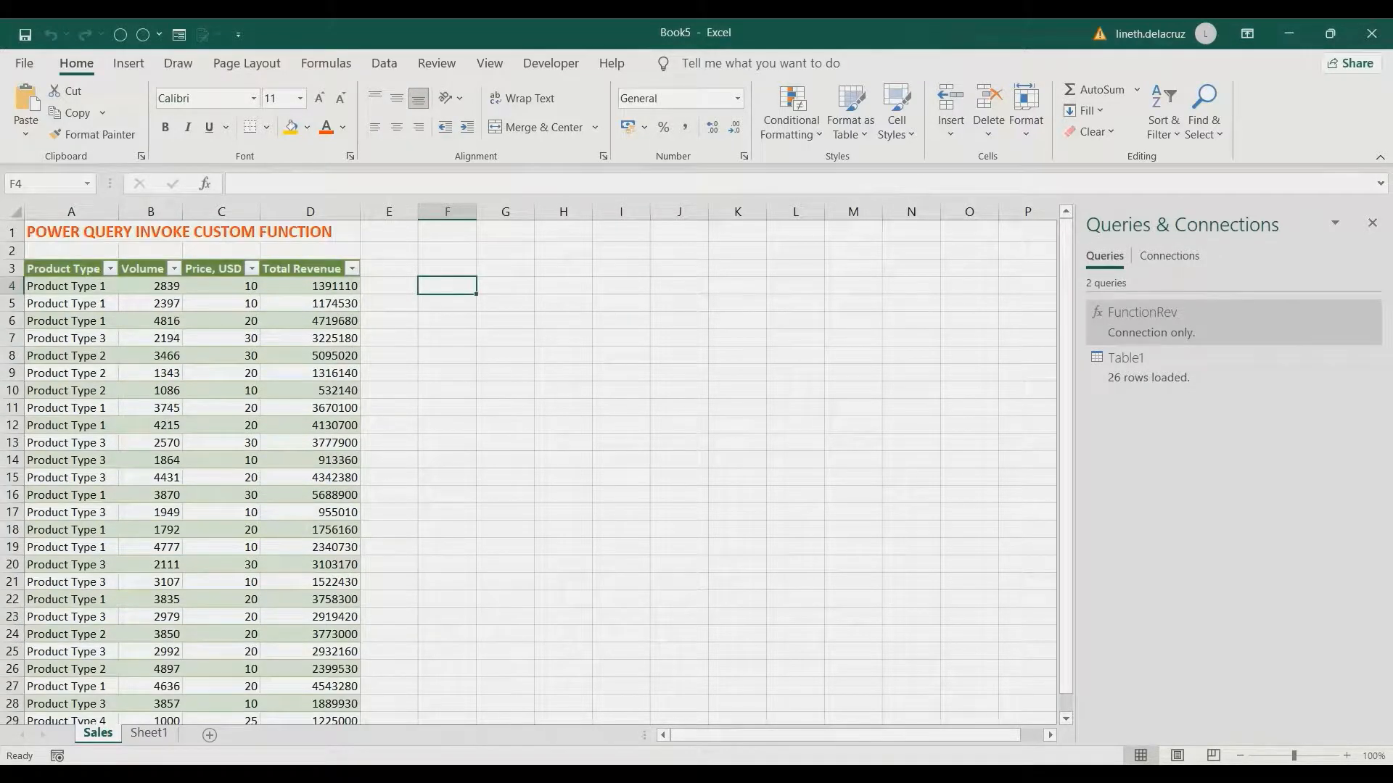
- Add a row below the source table on Sheet1 with Product Type 5, volume 1500 and price 27
left_click(149, 734)
scroll(540, 472, "down", 1)
left_click(70, 664)
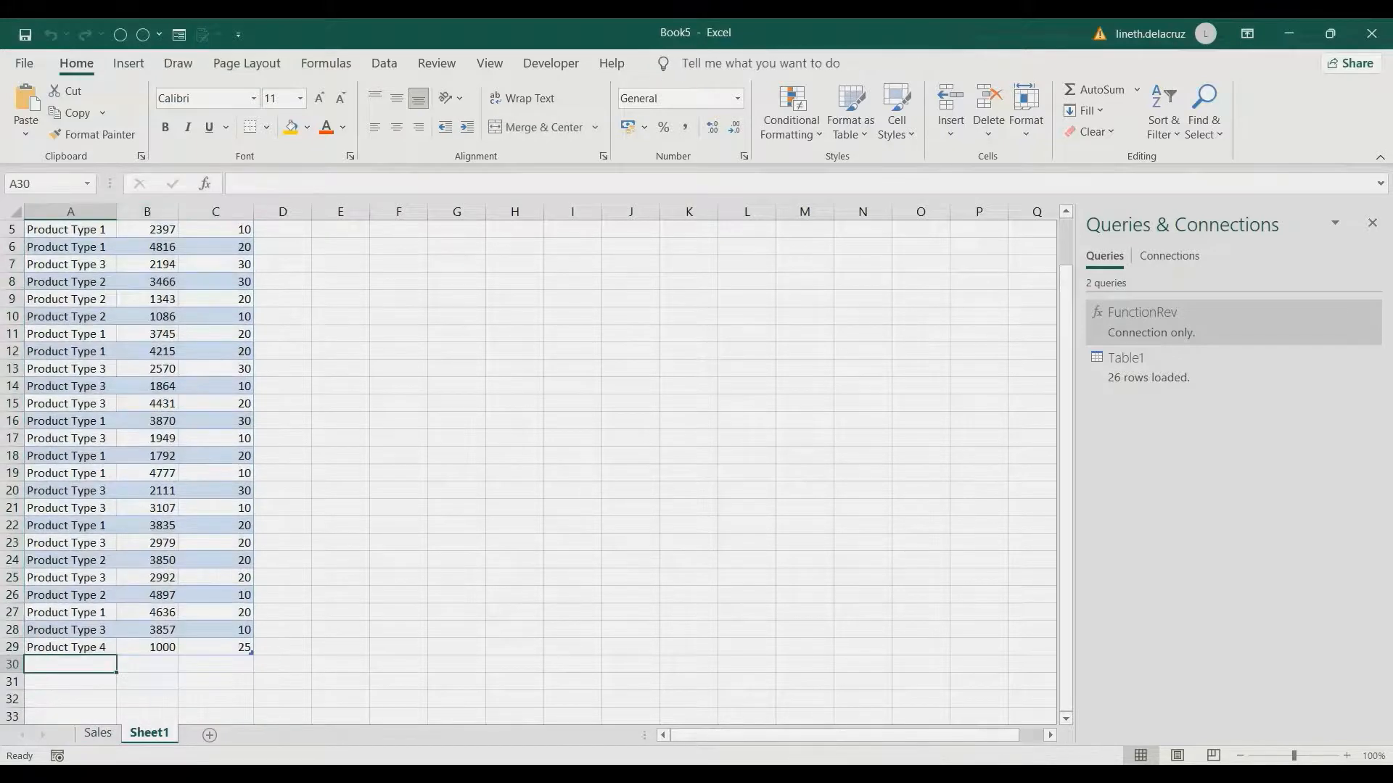
type("uct")
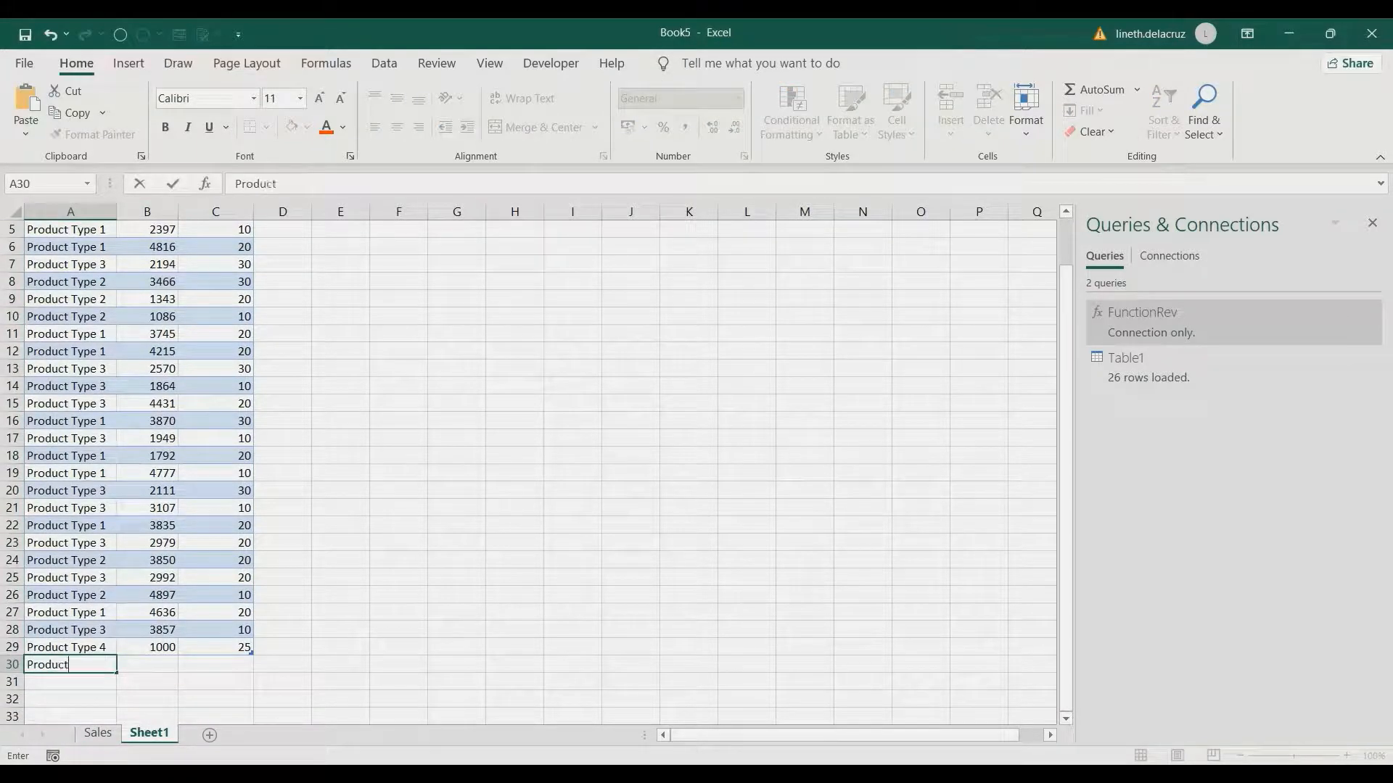
type(" Type 5")
key("Tab")
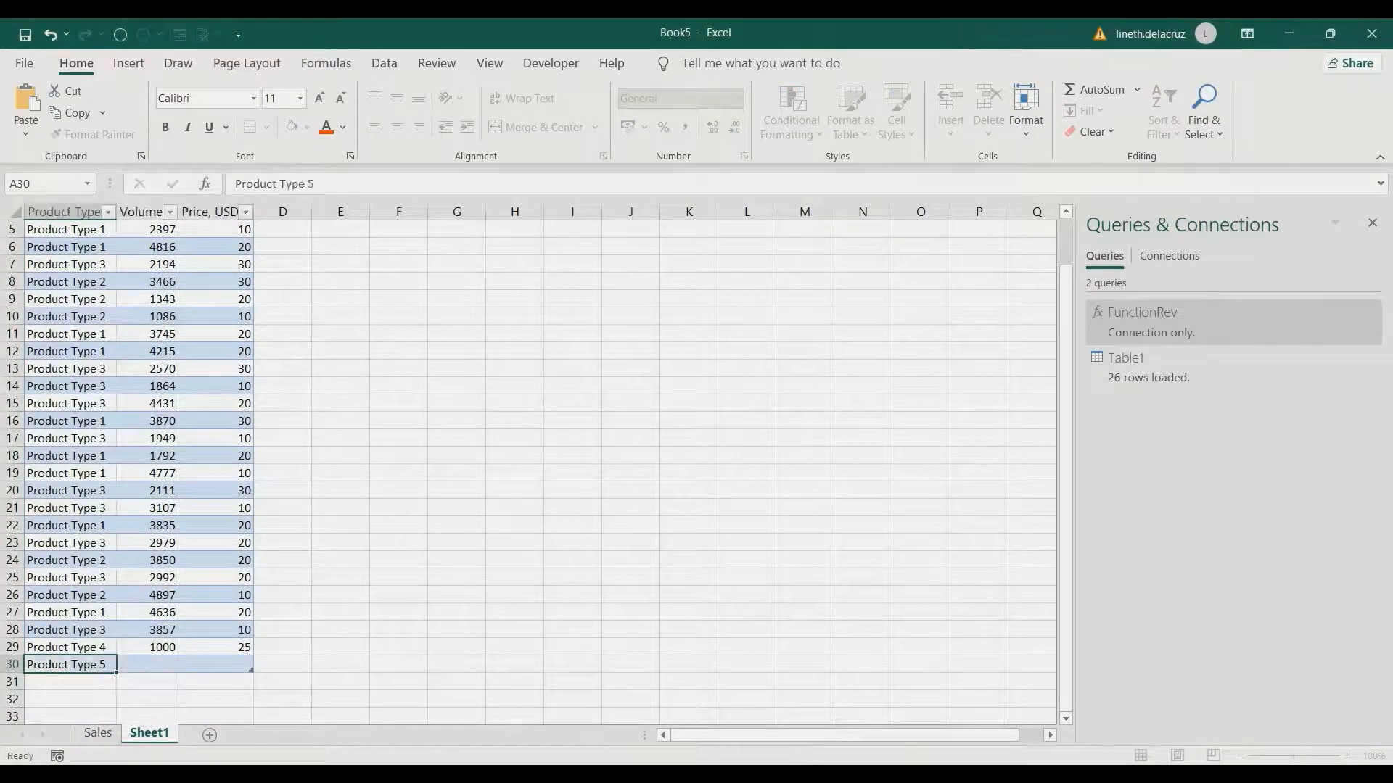
type("1500")
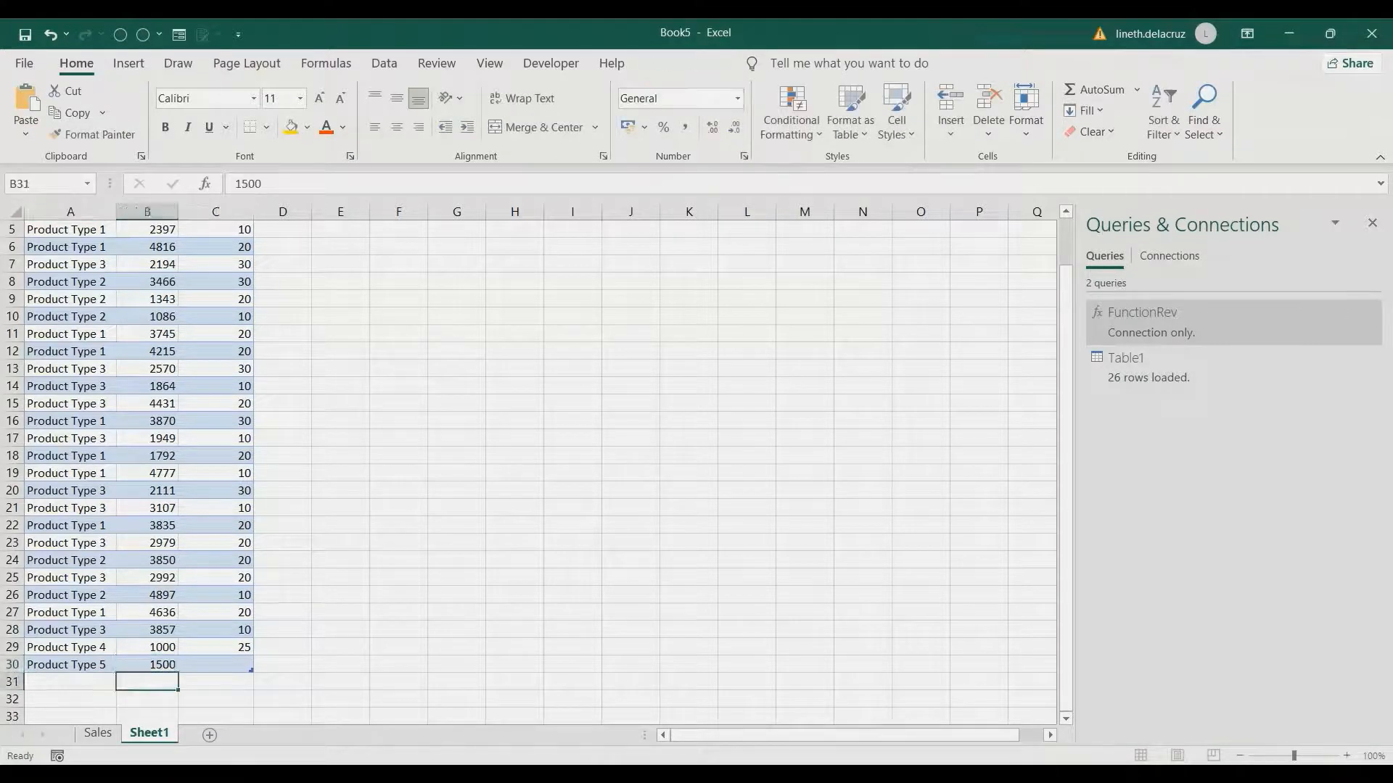
key("Tab")
type("27")
key("Return")
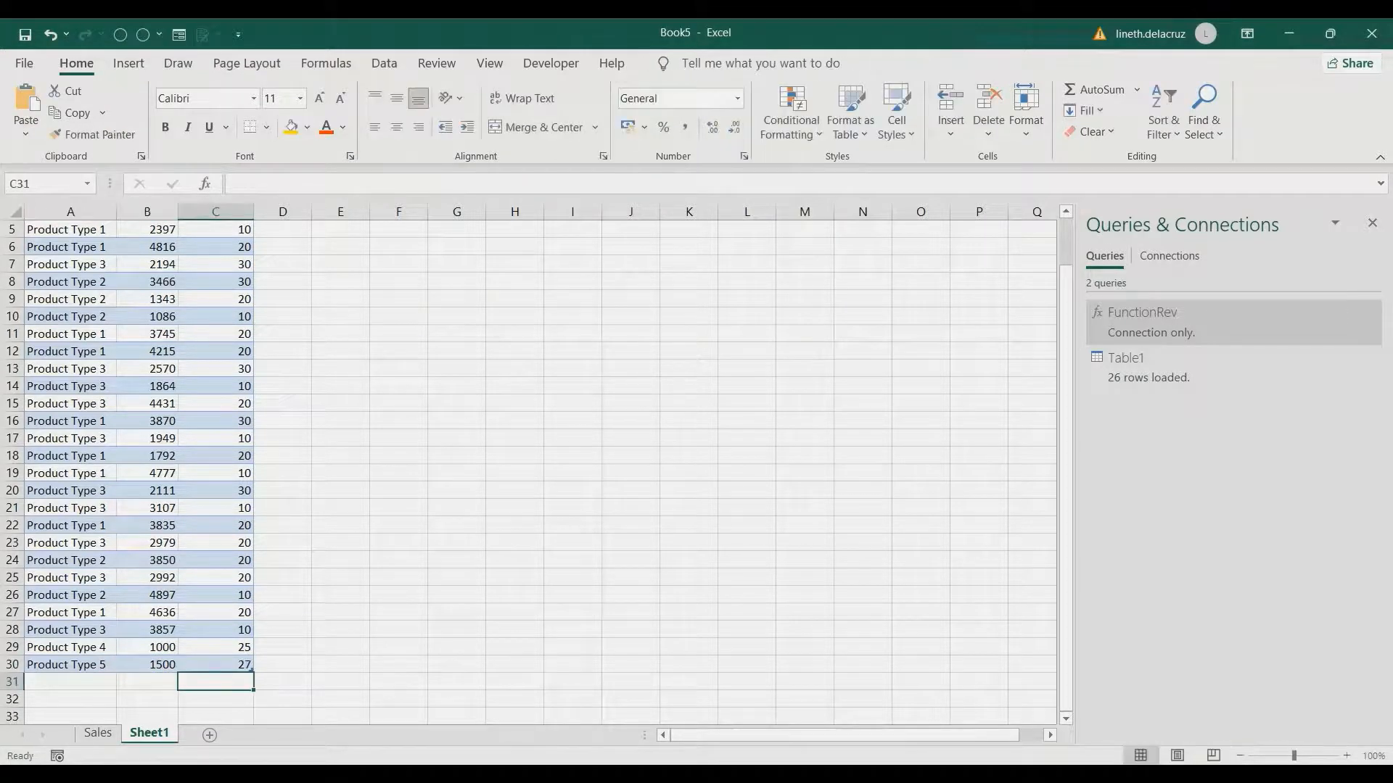
- Refresh all queries so the results table on the Sales sheet picks up the added source row
left_click(98, 733)
scroll(529, 464, "down", 2)
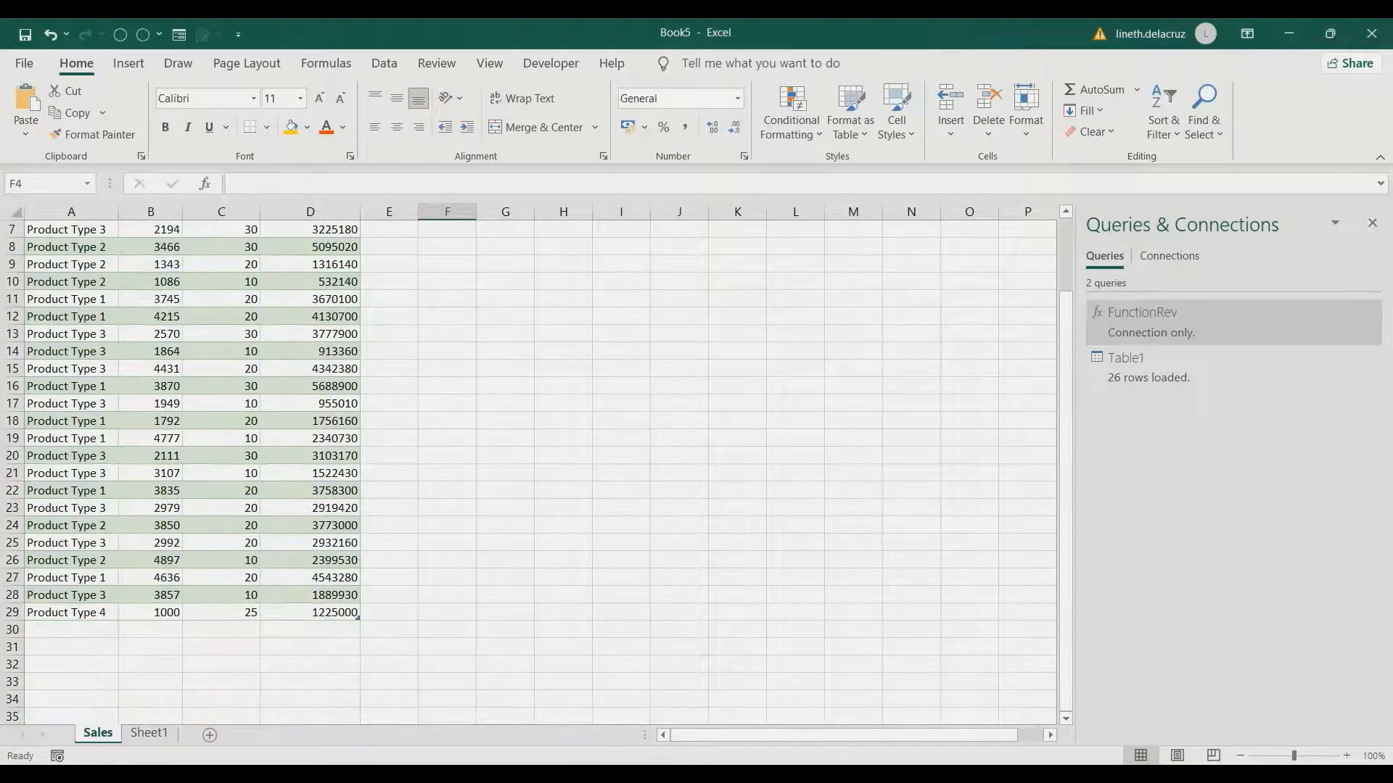
left_click(384, 64)
left_click(318, 99)
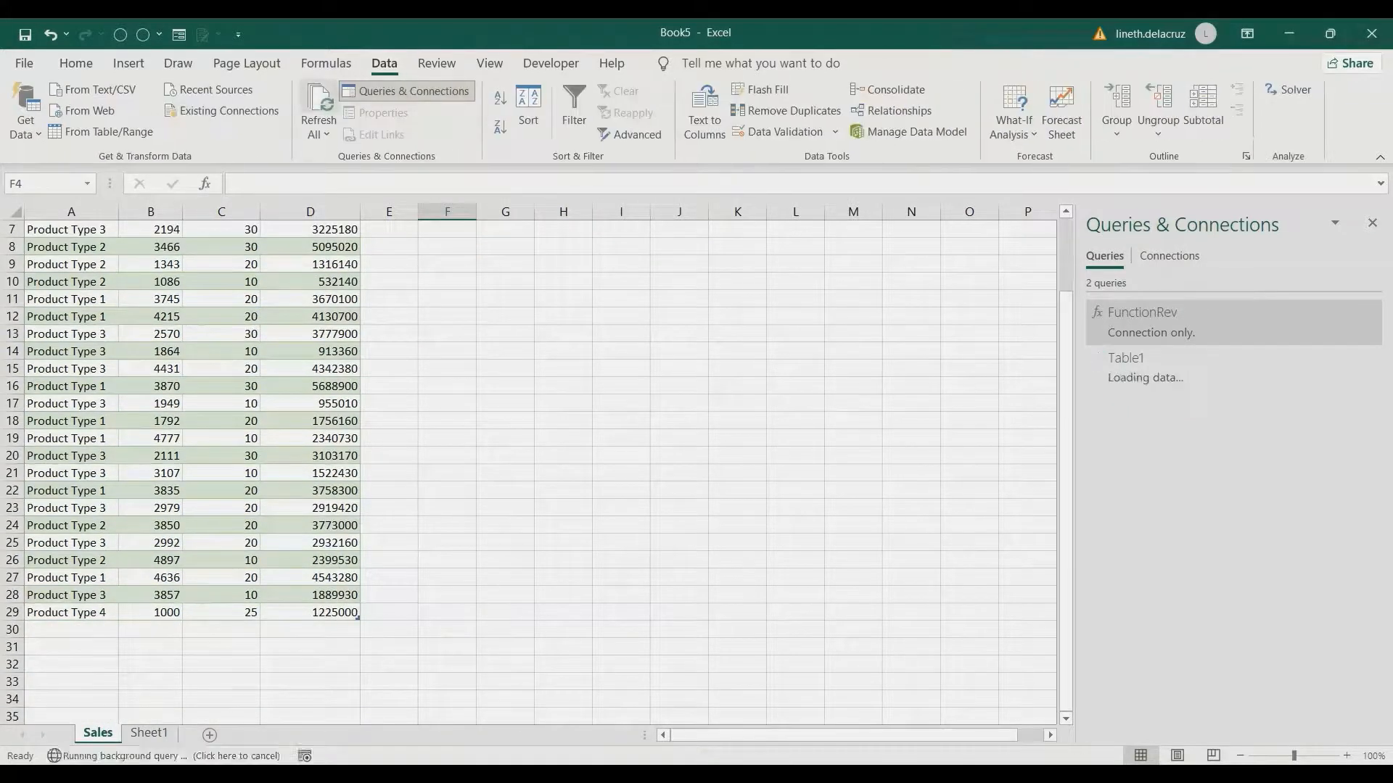
- In F30 of the Sales sheet, enter a check formula multiplying the row's Volume by its Price, USD and by 49
left_click(447, 629)
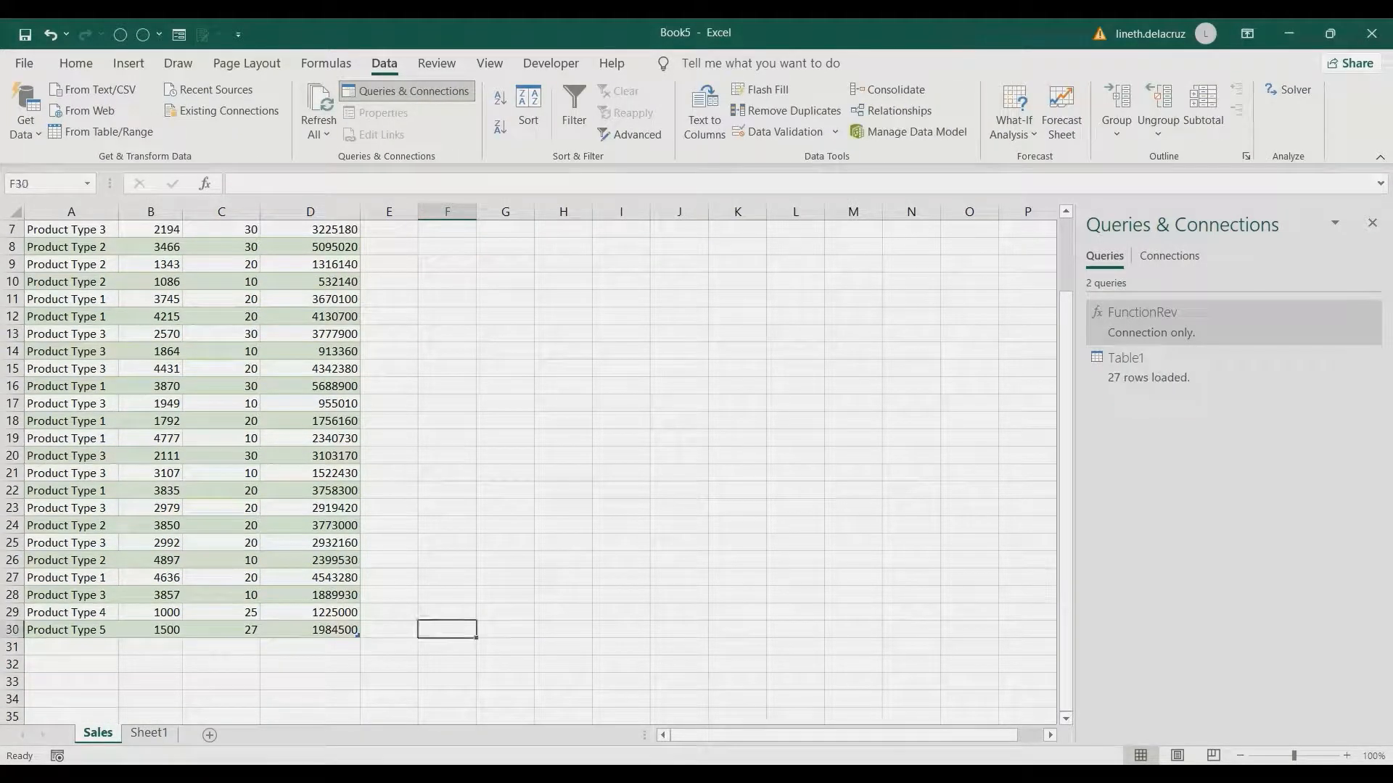
type("=")
key("Left")
key("Left")
key("Left")
key("Left")
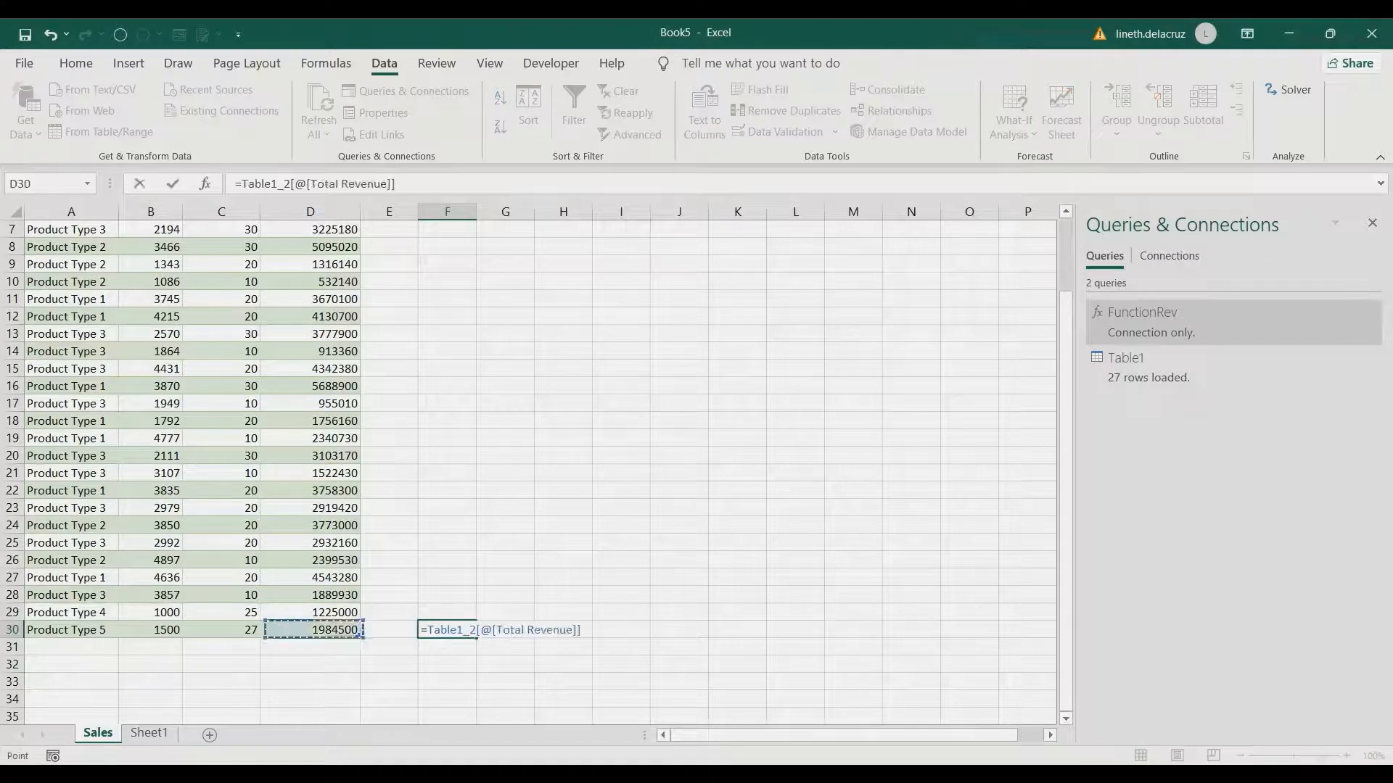
type("*")
key("Left")
key("Left")
key("Left")
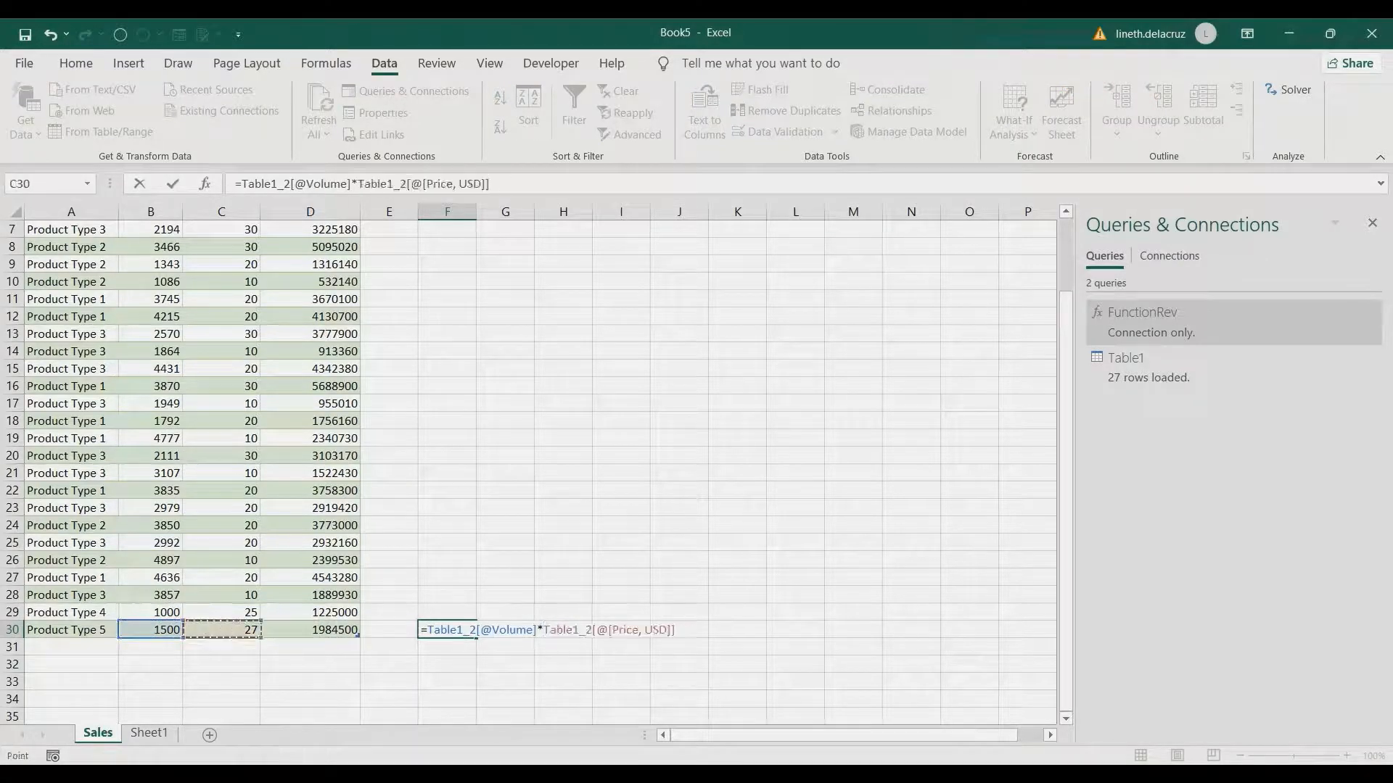
type("*49")
key("ctrl+Return")
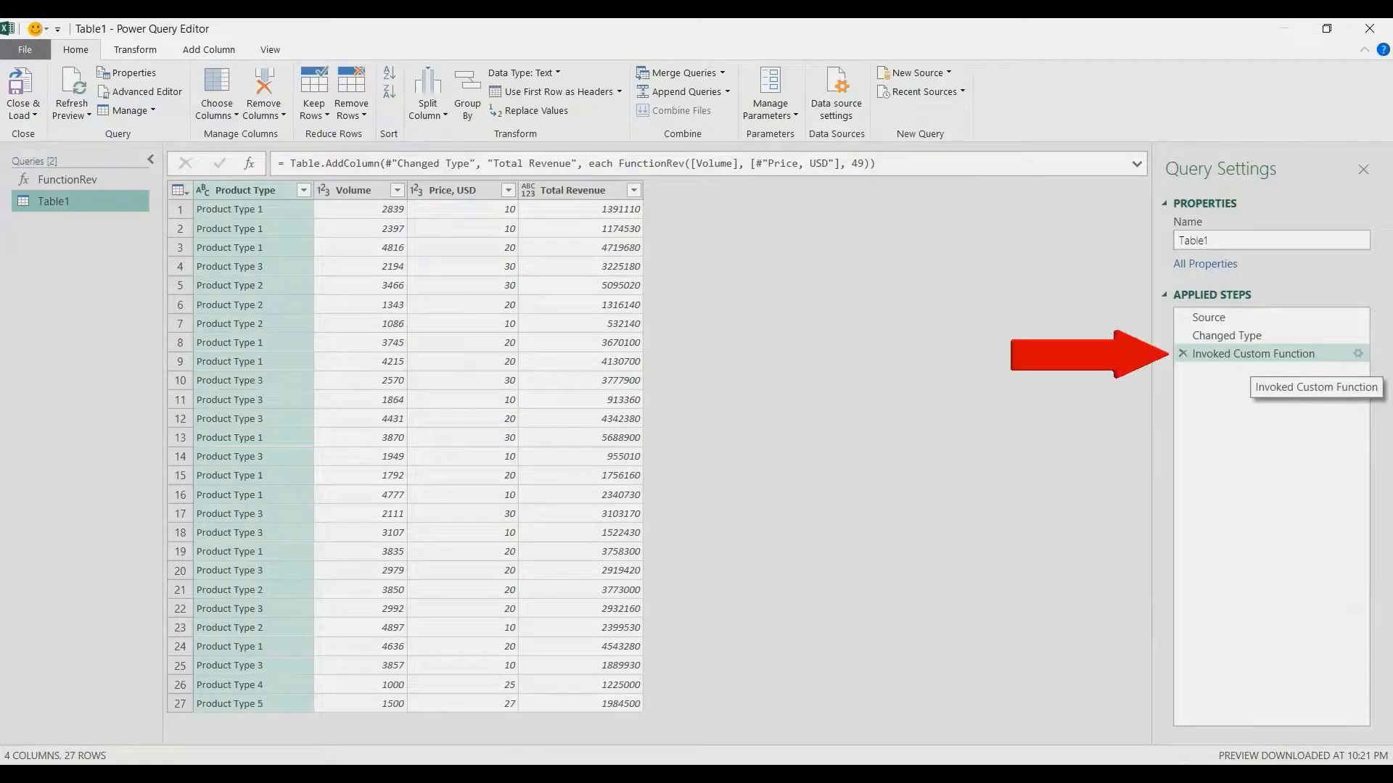
- Edit Table1's Invoked Custom Function step in Power Query and set its Forex value to 50
double_click(1251, 355)
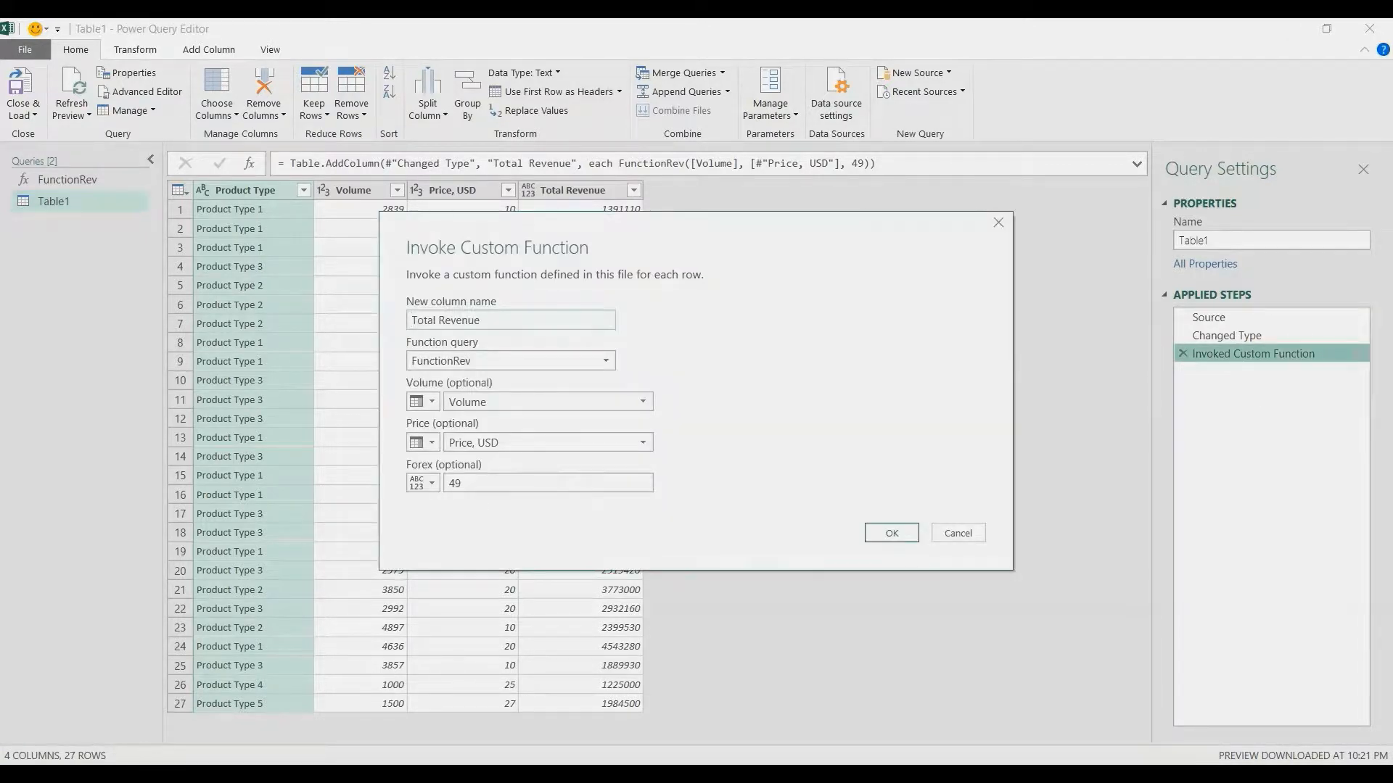
left_click_drag(465, 483, 433, 483)
type("50")
key("Return")
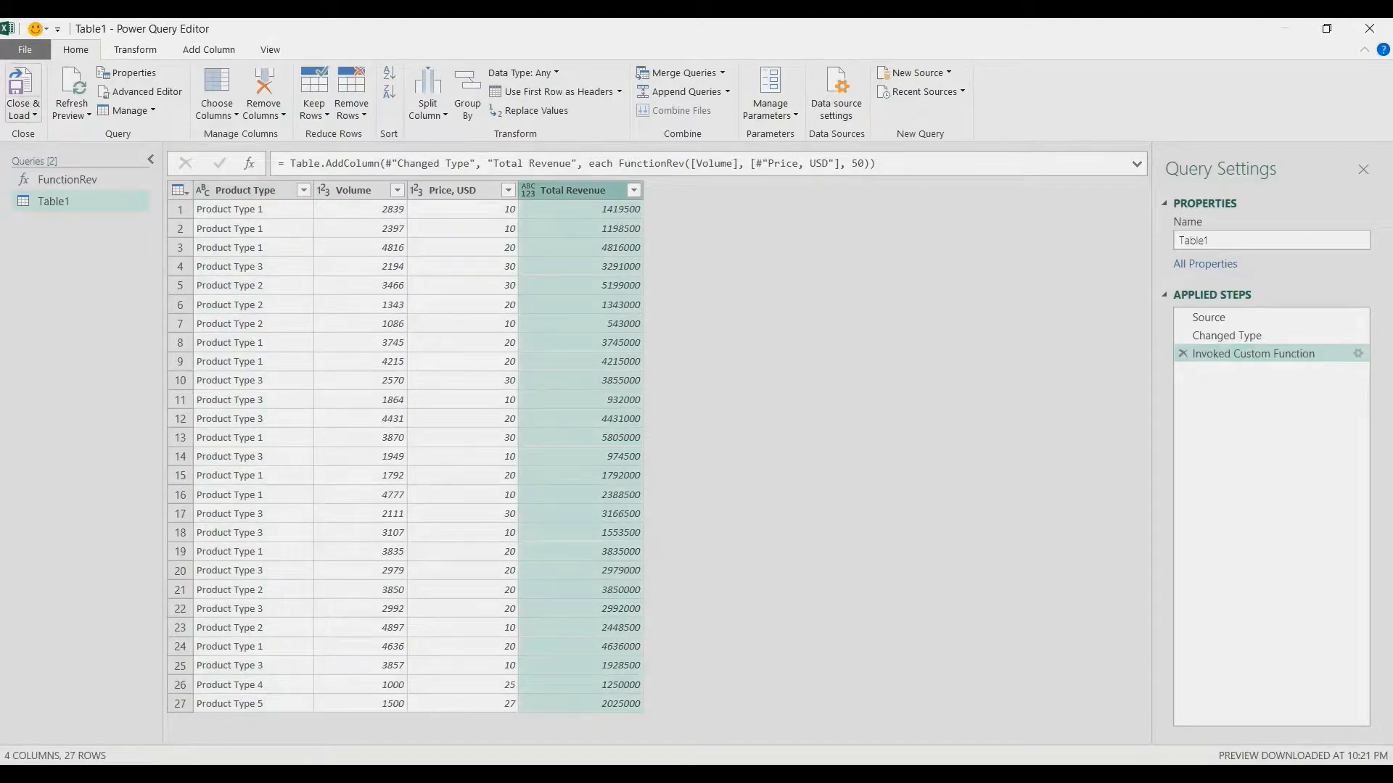
- Close and load the updated query to the workbook and review the Total Revenue values down to row 30
left_click(22, 115)
left_click(50, 135)
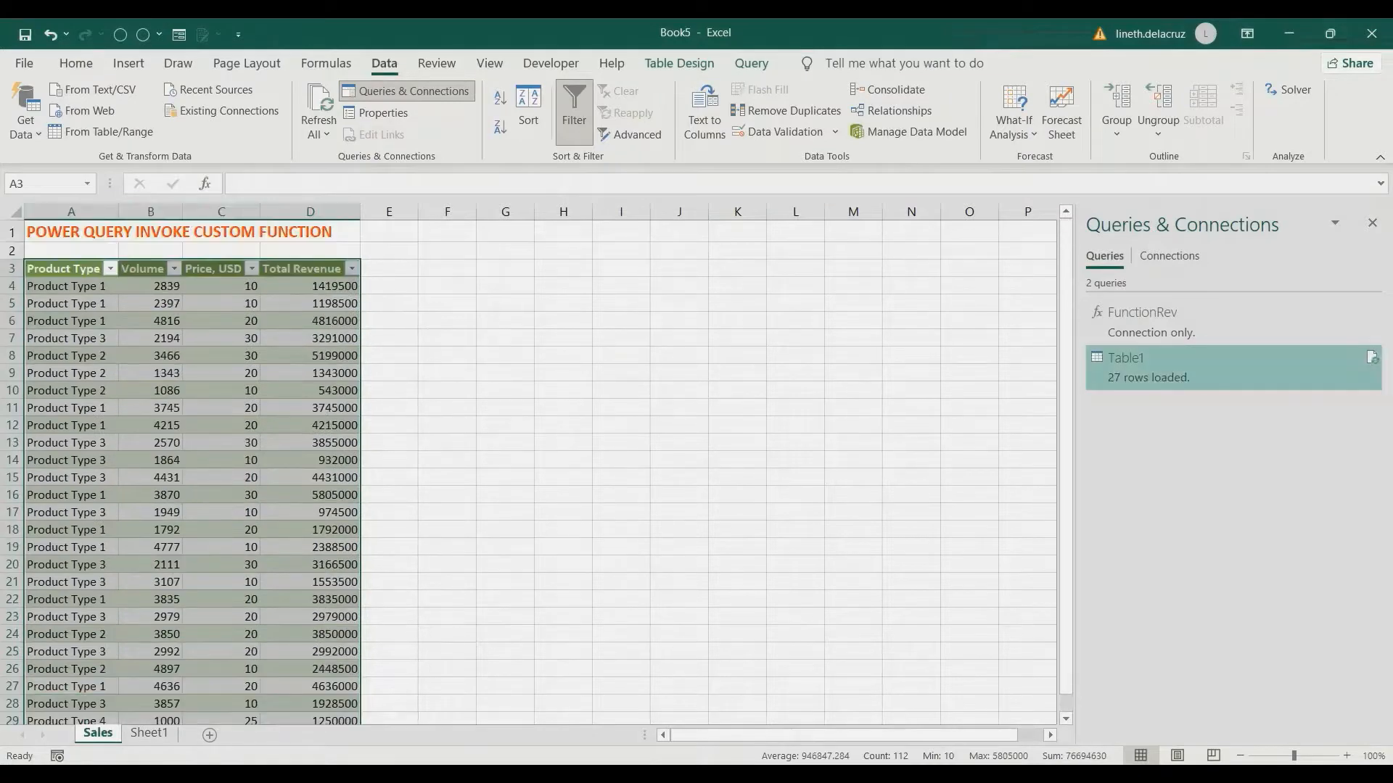
scroll(447, 455, "down", 3)
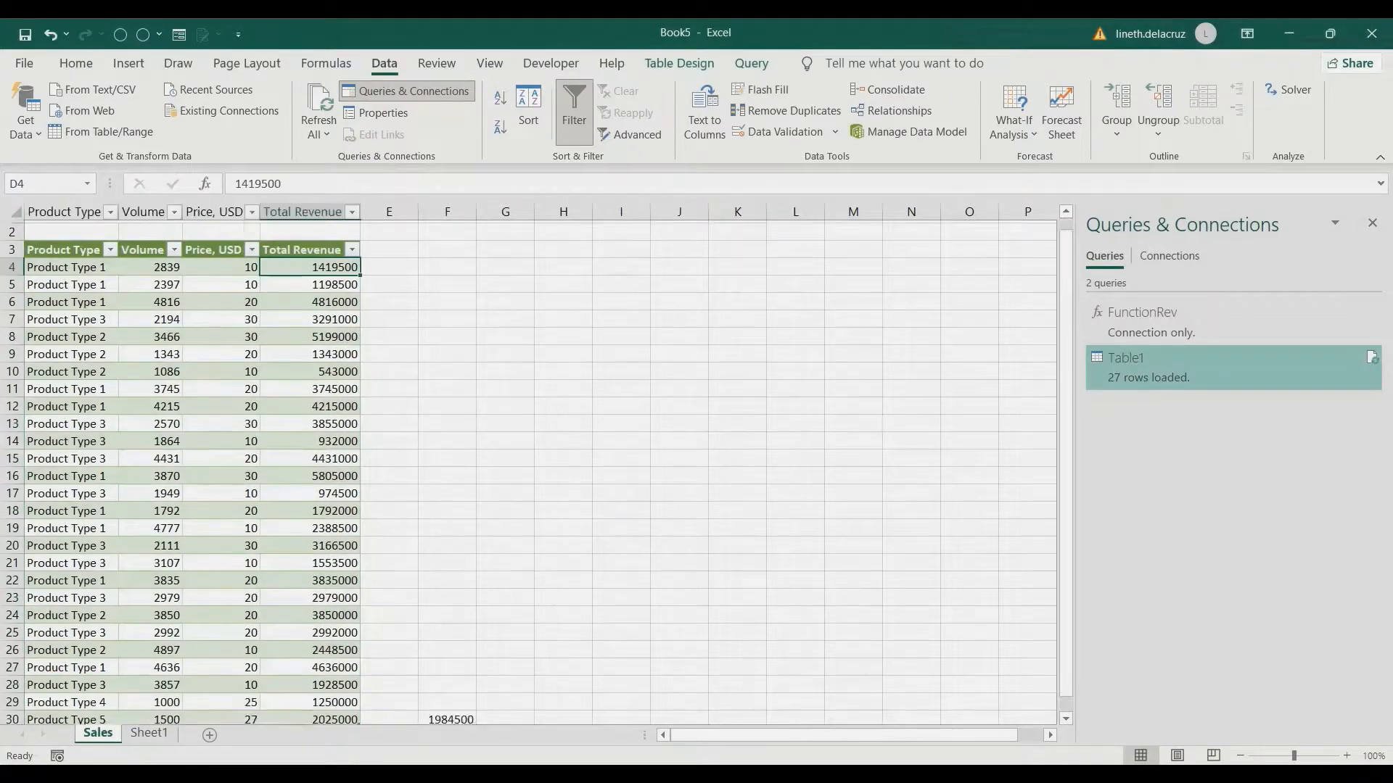
left_click(447, 455)
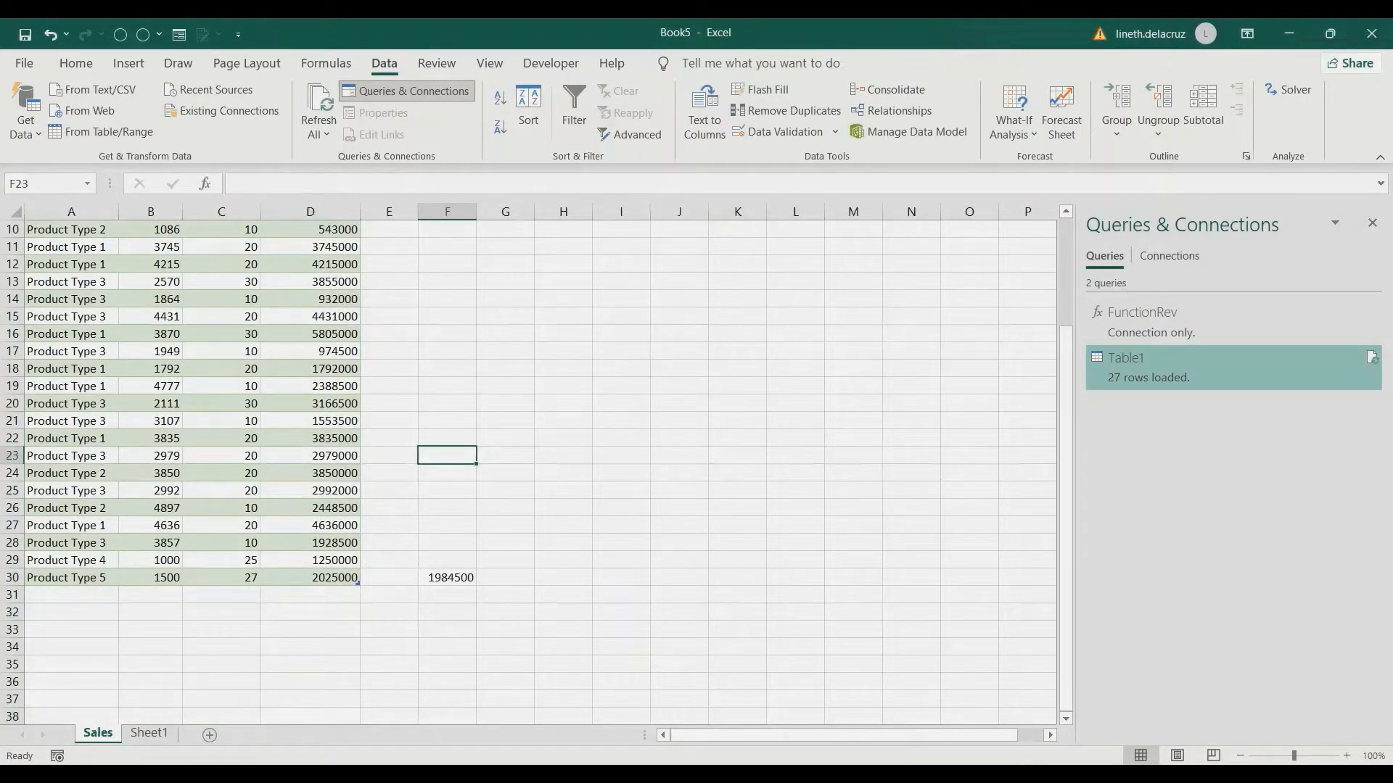